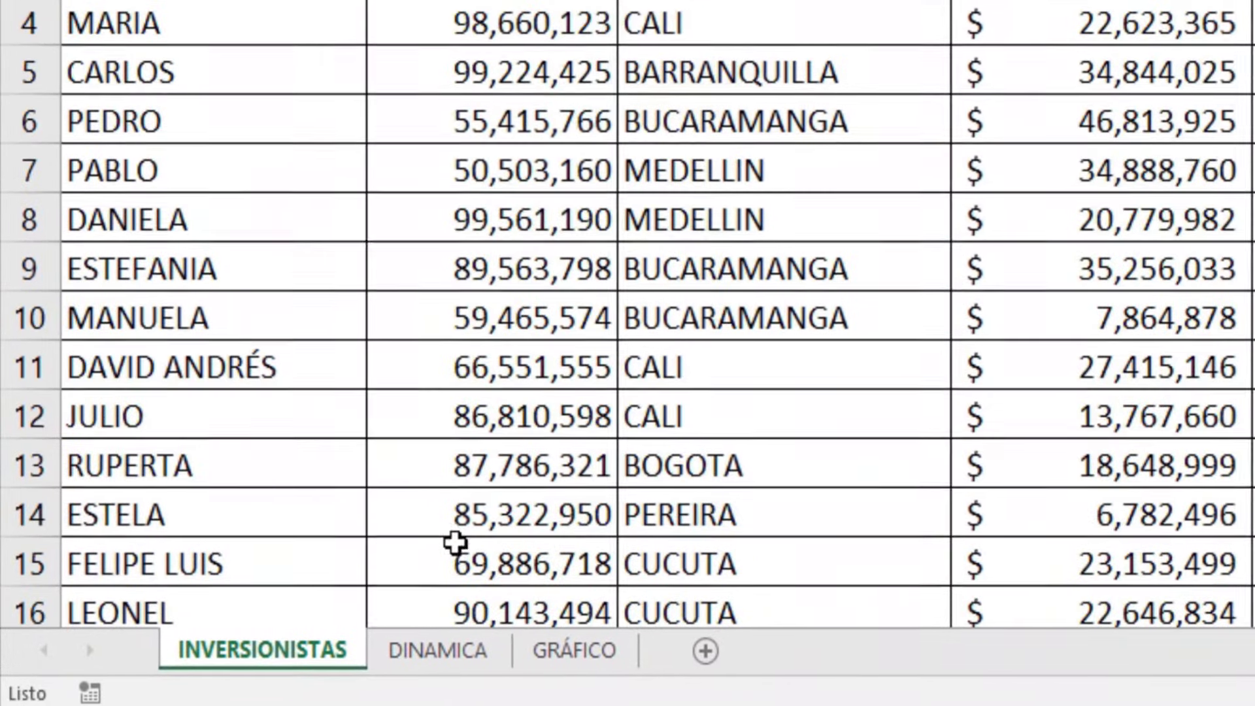
# Review the DINAMICA pivot table and GRÁFICO pie chart sheets, then return to INVERSIONISTAS.
pyautogui.click(449, 654)
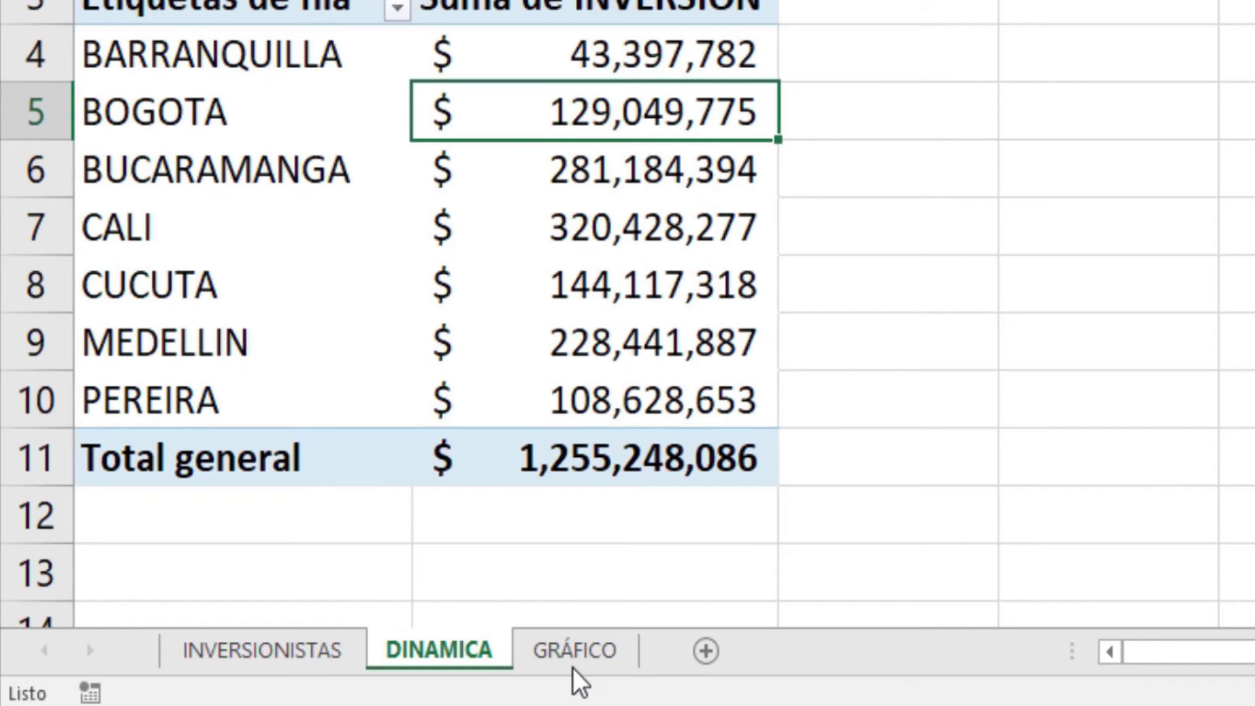
pyautogui.click(575, 649)
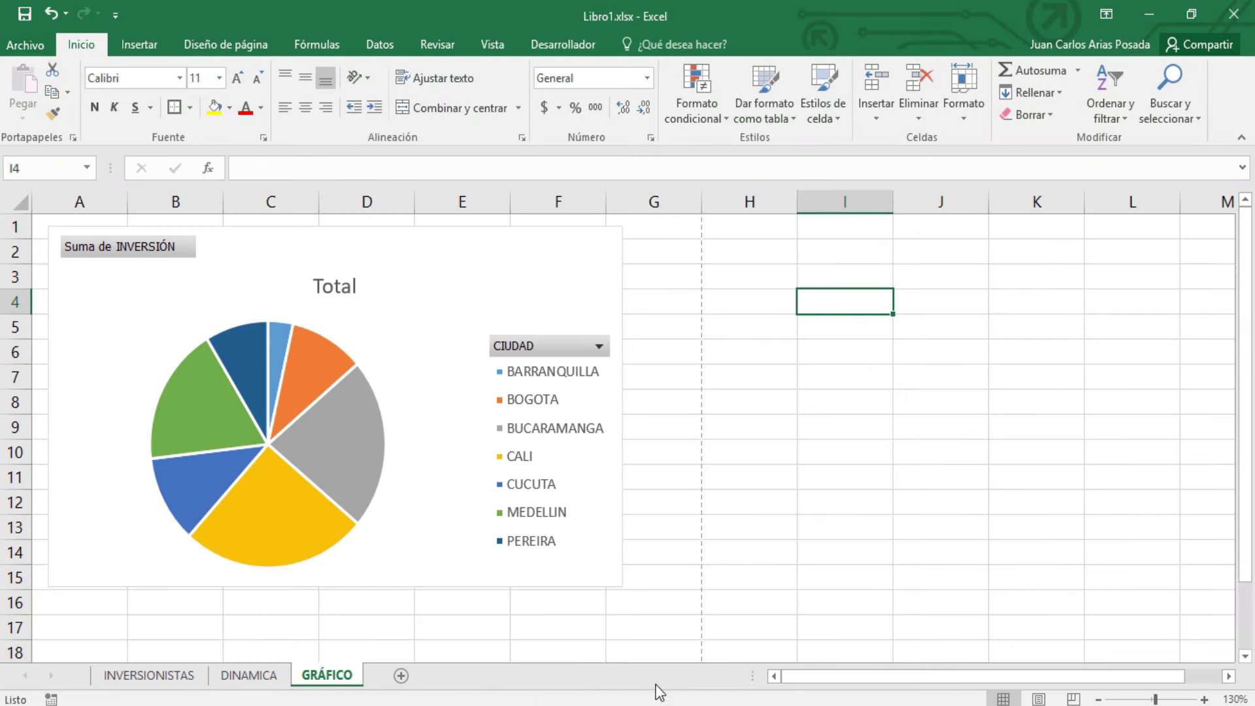
pyautogui.click(168, 679)
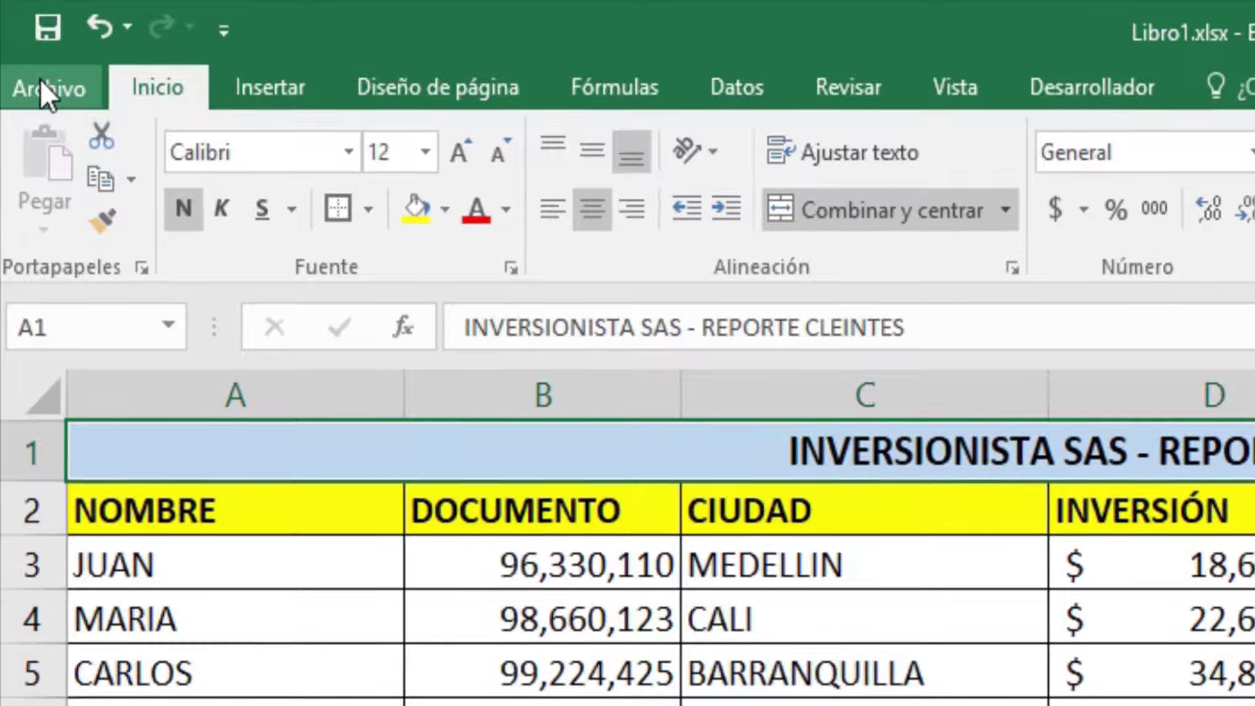
# Save the workbook as Libro1.pdf with the file type set to PDF (*.pdf).
pyautogui.click(40, 80)
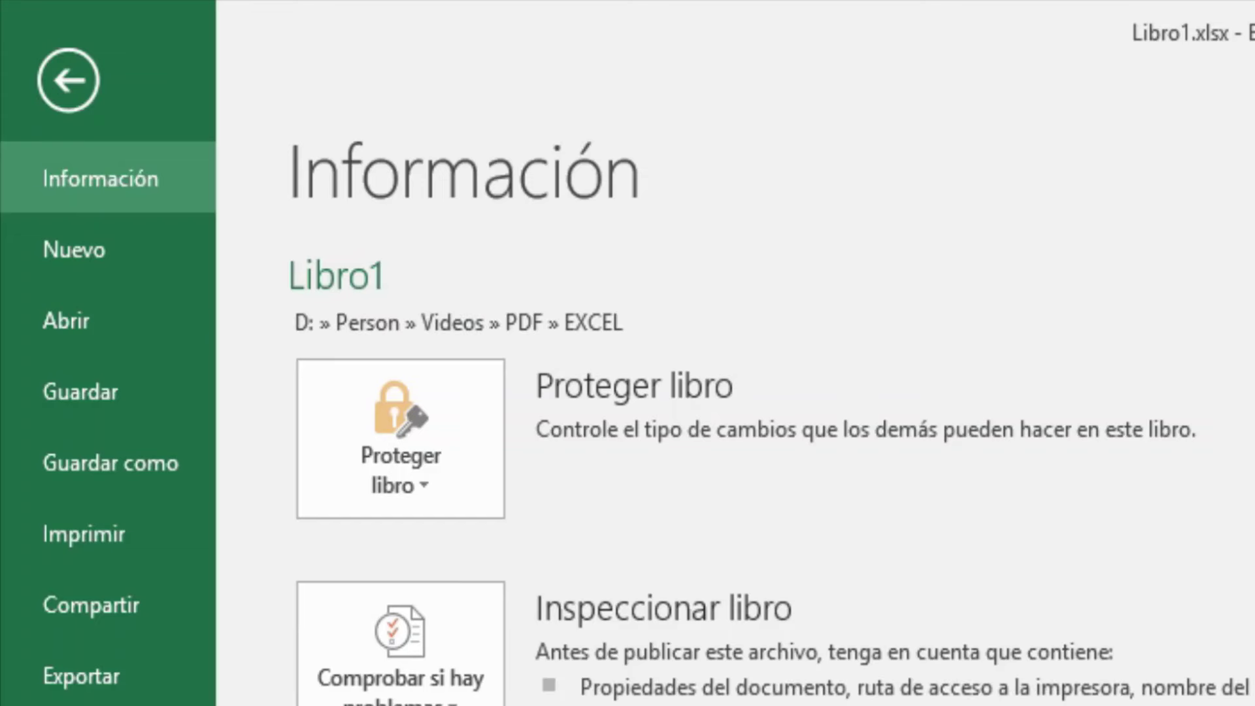
pyautogui.click(132, 461)
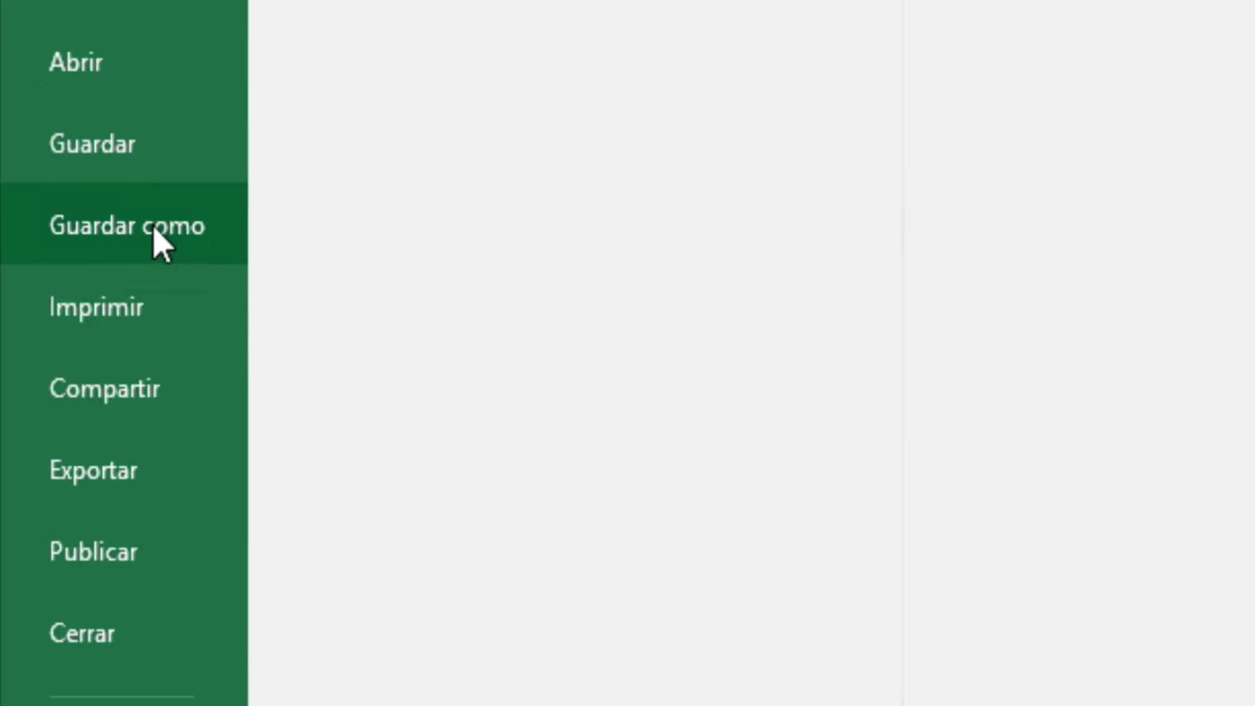
pyautogui.click(625, 525)
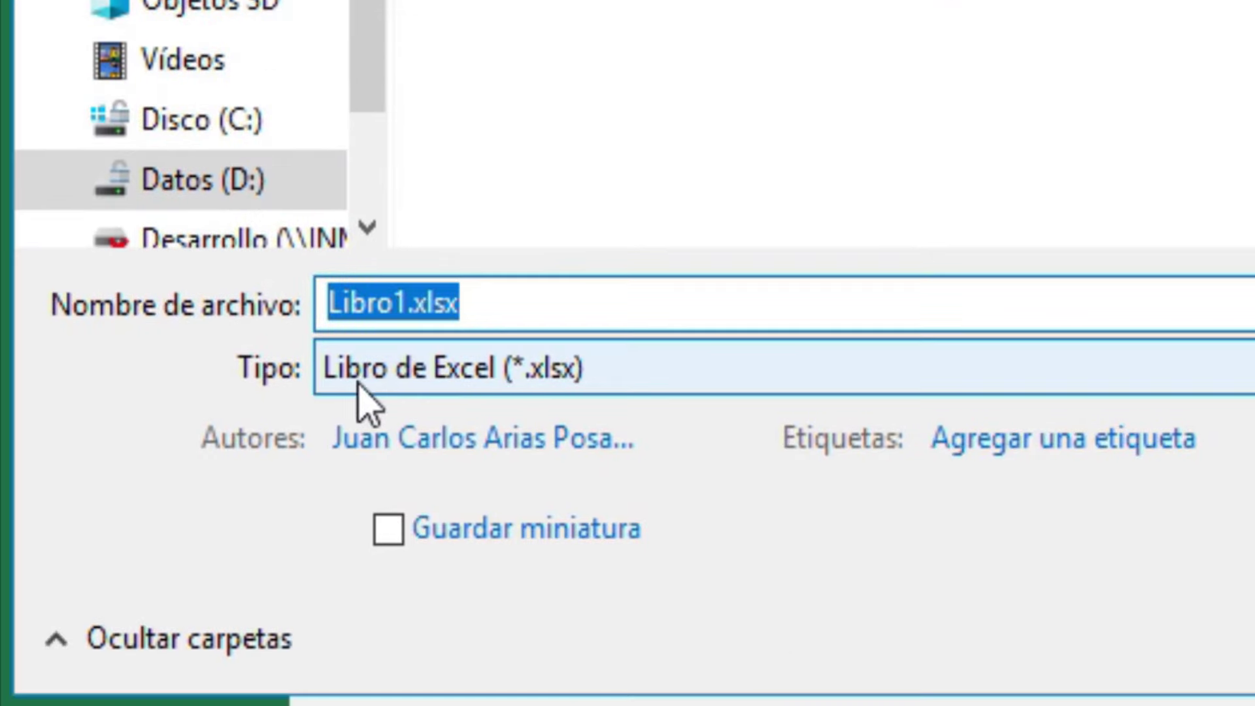
pyautogui.click(384, 370)
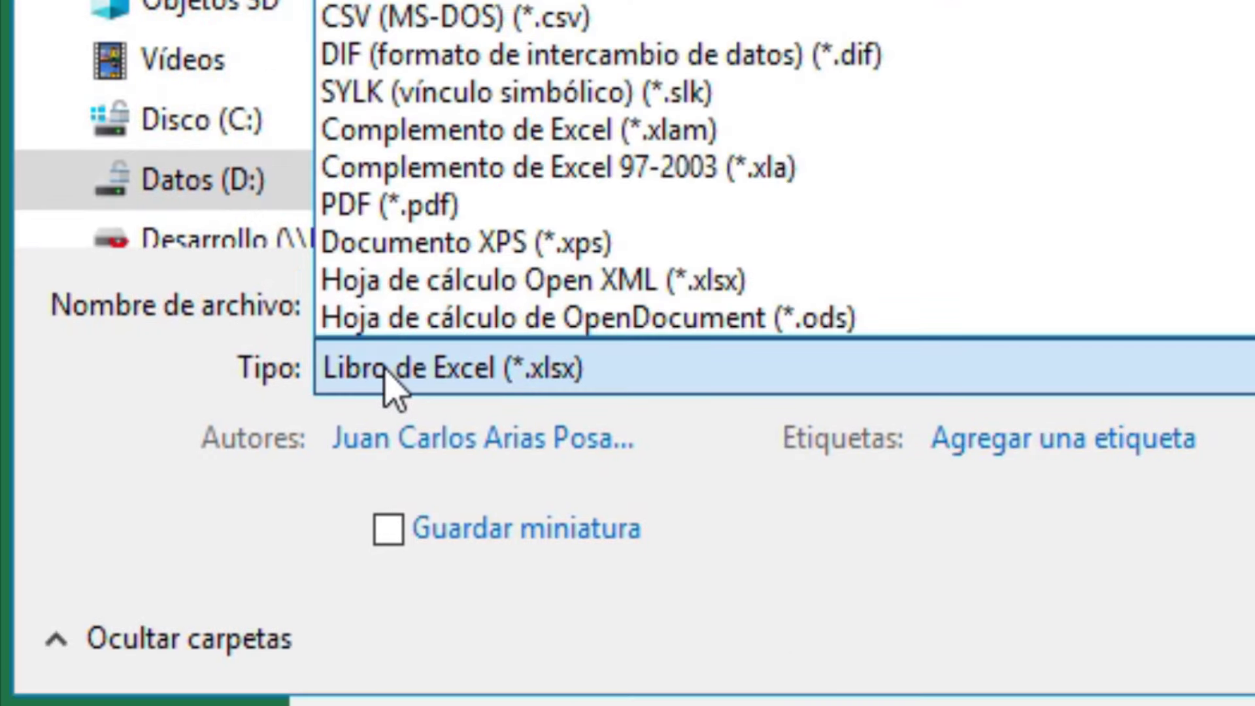
pyautogui.click(440, 216)
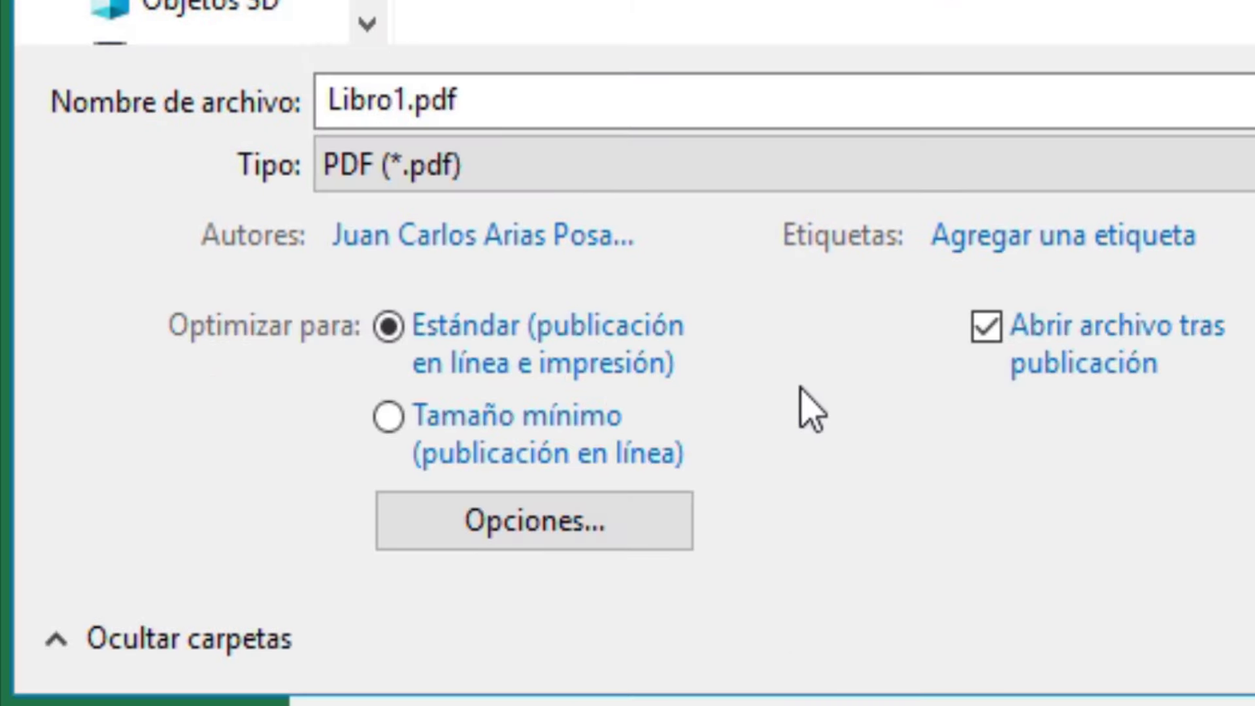
pyautogui.click(794, 643)
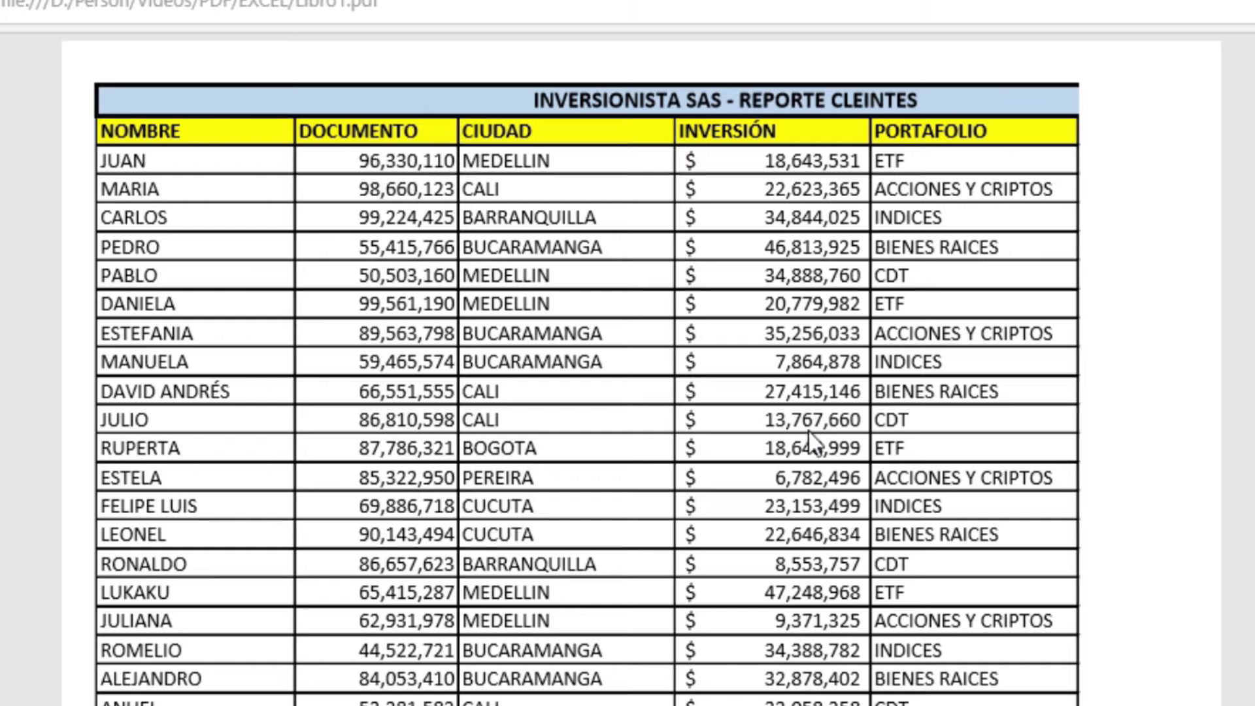
# Scroll through the PDF and highlight the split-off CAPITAL TOTAL and TELEFONO header text.
pyautogui.scroll(-10, 810, 441)
pyautogui.scroll(-8, 791, 434)
pyautogui.scroll(-5, 701, 429)
pyautogui.scroll(-5, 527, 418)
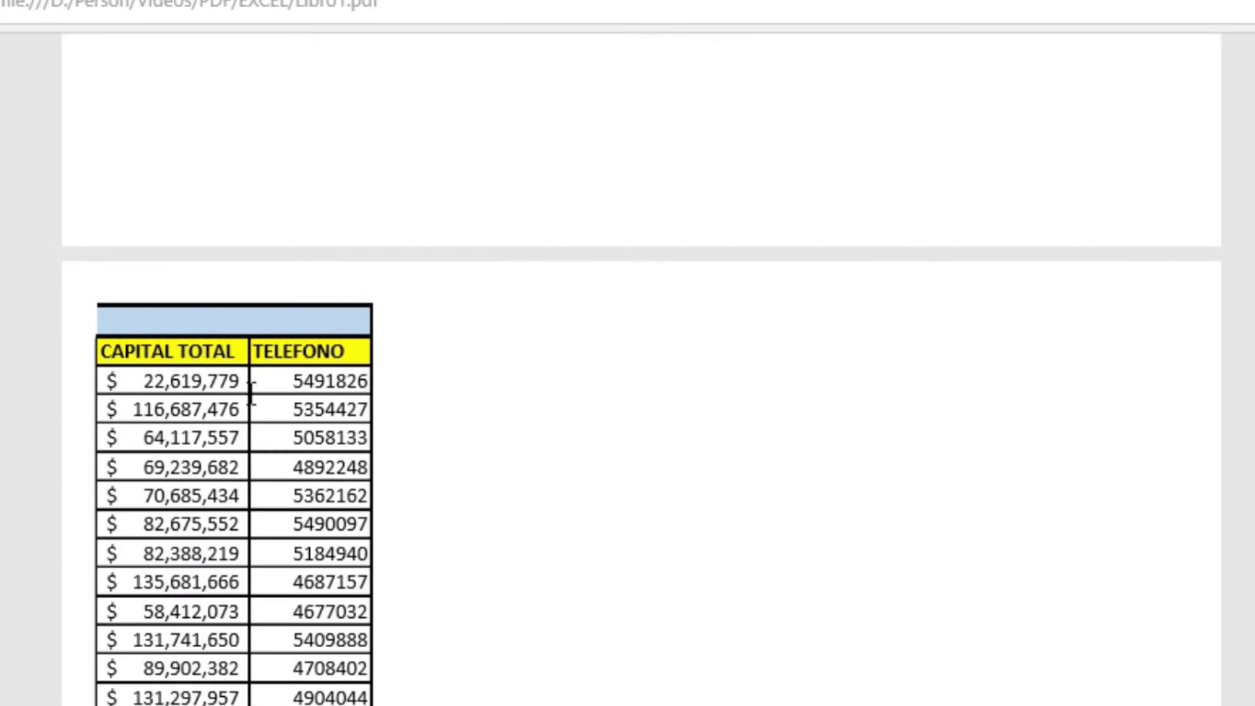
pyautogui.moveTo(245, 342)
pyautogui.mouseDown()
pyautogui.moveTo(315, 340)
pyautogui.moveTo(377, 483)
pyautogui.mouseUp()
pyautogui.scroll(-5, 339, 531)
pyautogui.scroll(1, 330, 606)
pyautogui.scroll(-5, 346, 617)
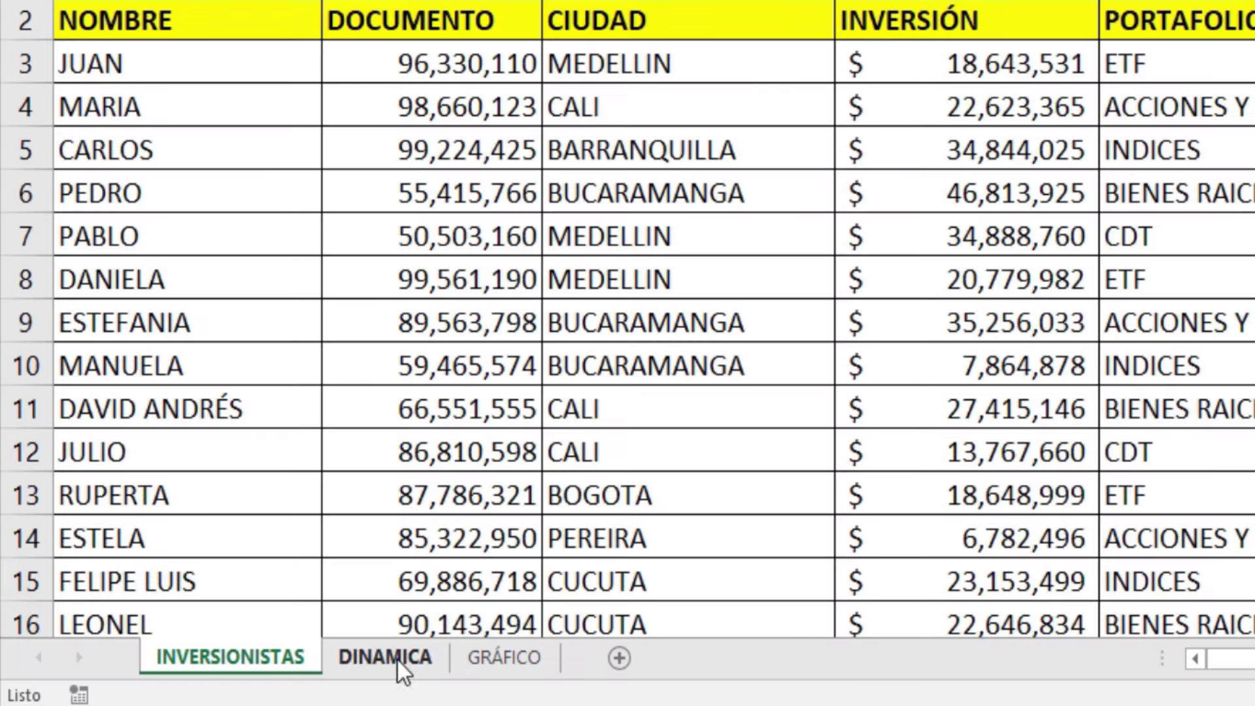
pyautogui.click(397, 660)
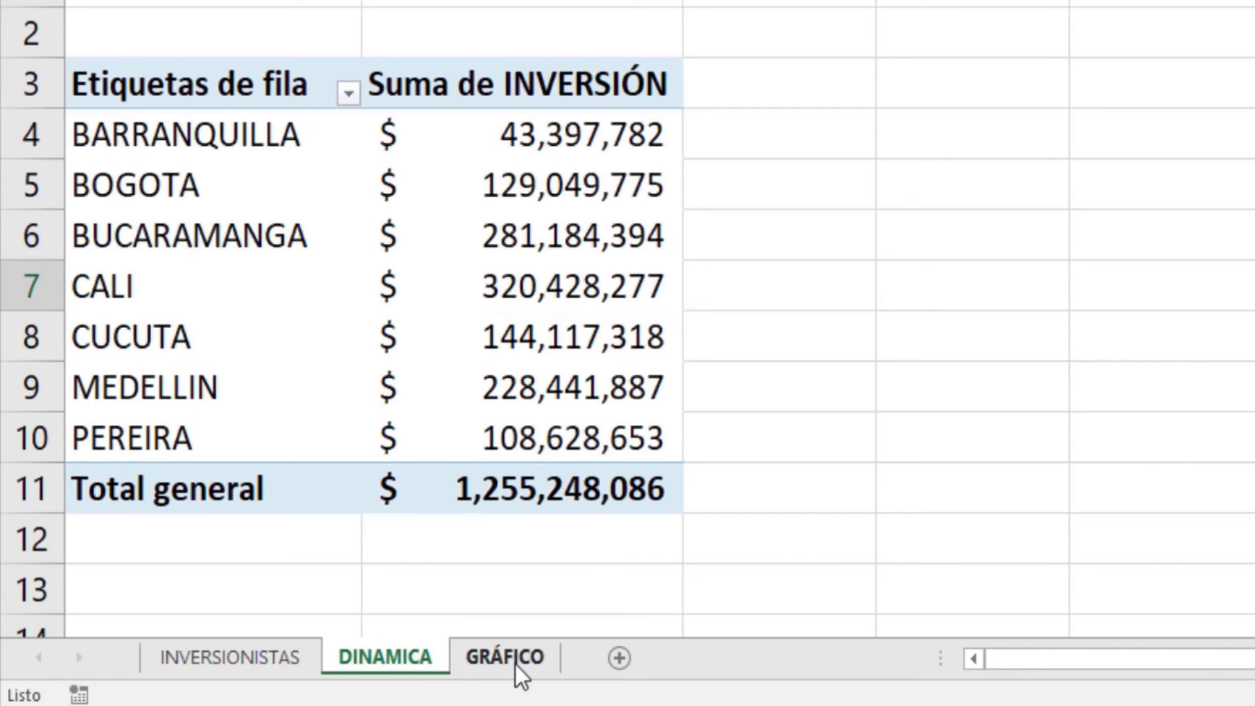
pyautogui.click(515, 664)
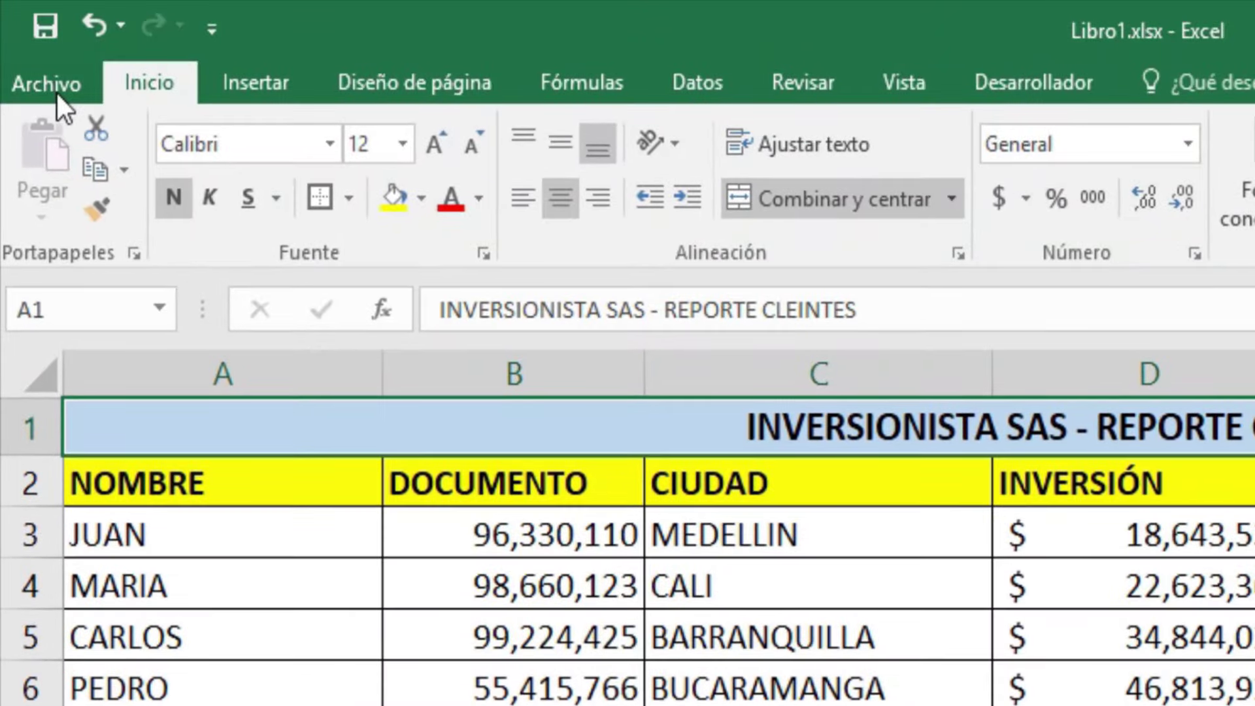
# Change print scaling from Sin escalado to Ajustar todas las columnas en una página, leaving 3 pages.
pyautogui.click(57, 91)
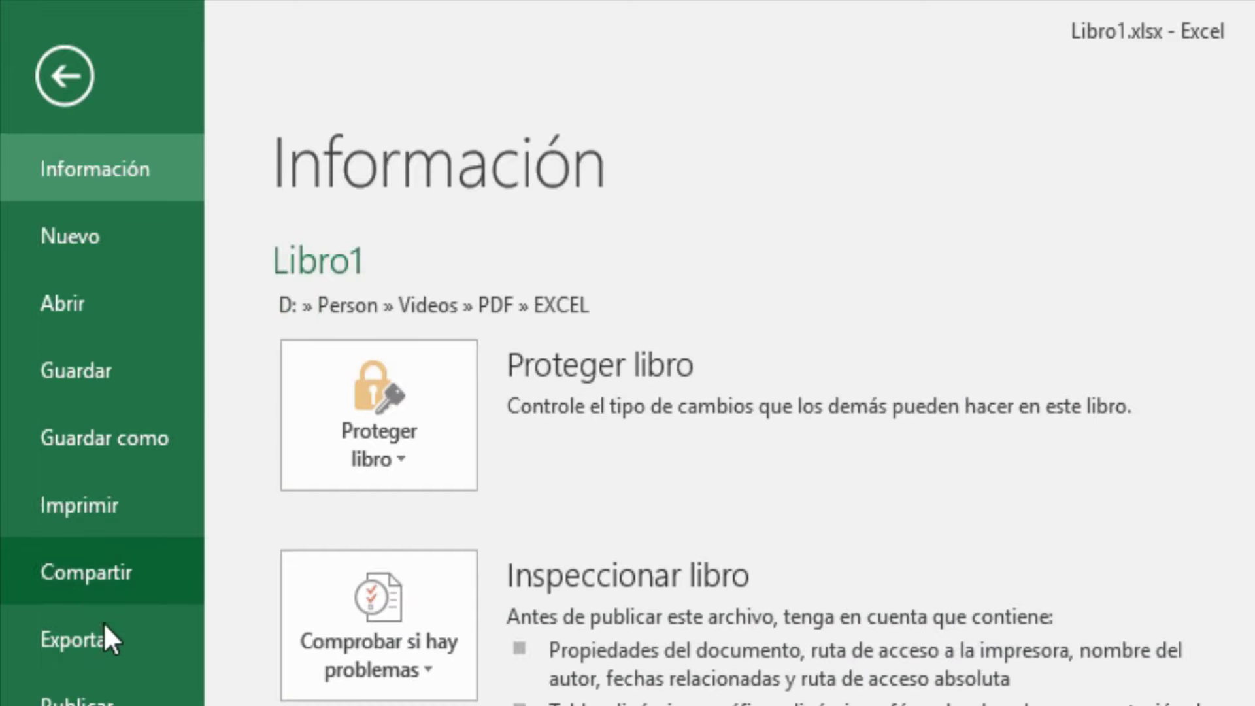
pyautogui.click(114, 527)
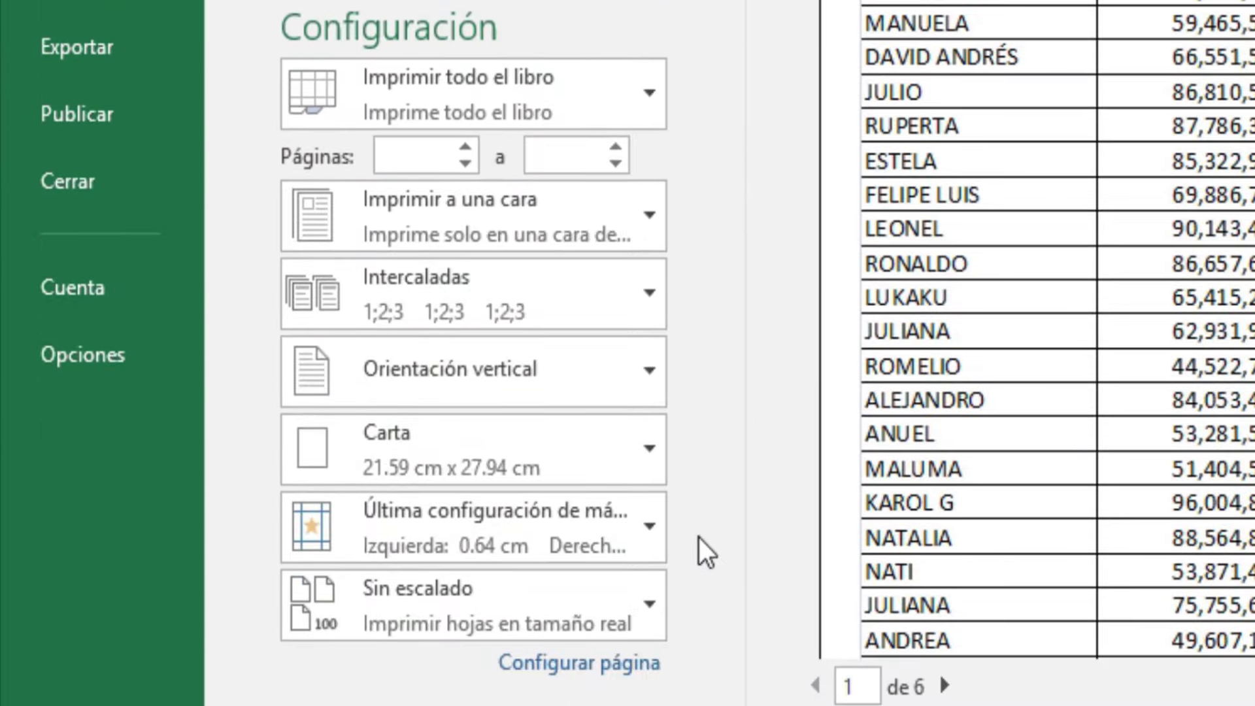
pyautogui.click(523, 604)
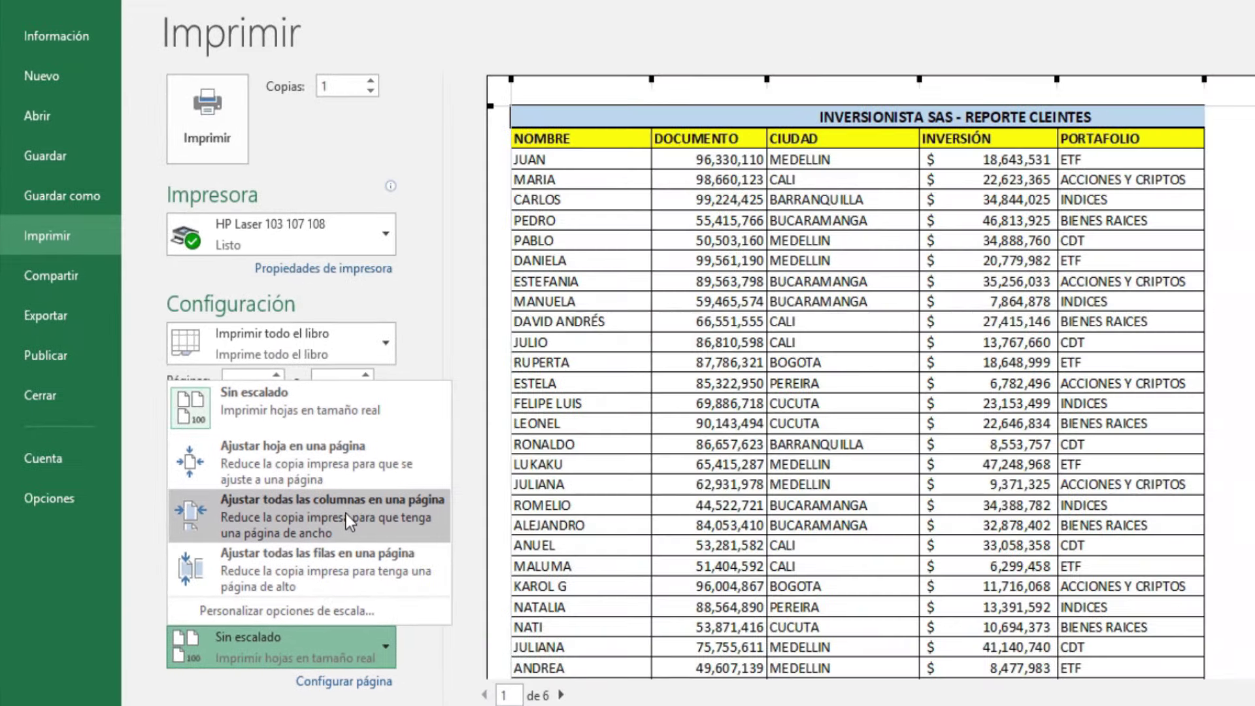
pyautogui.click(345, 513)
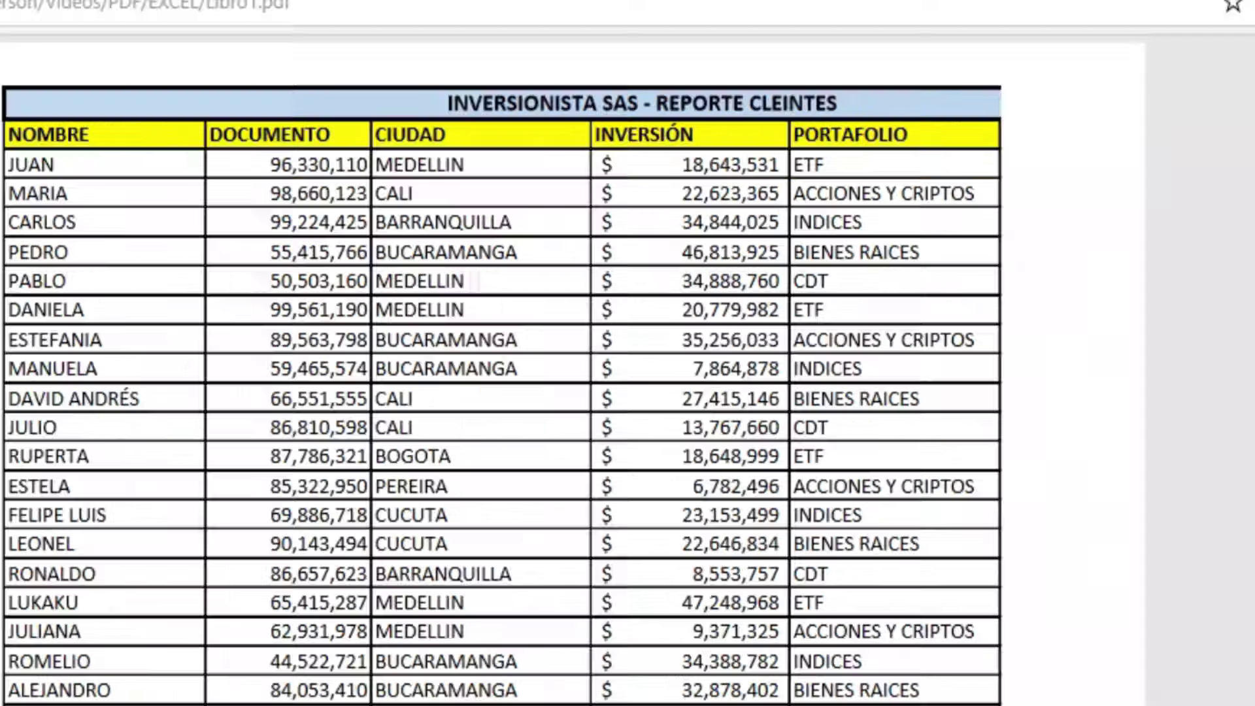
pyautogui.scroll(-10, 468, 492)
pyautogui.scroll(3, 462, 513)
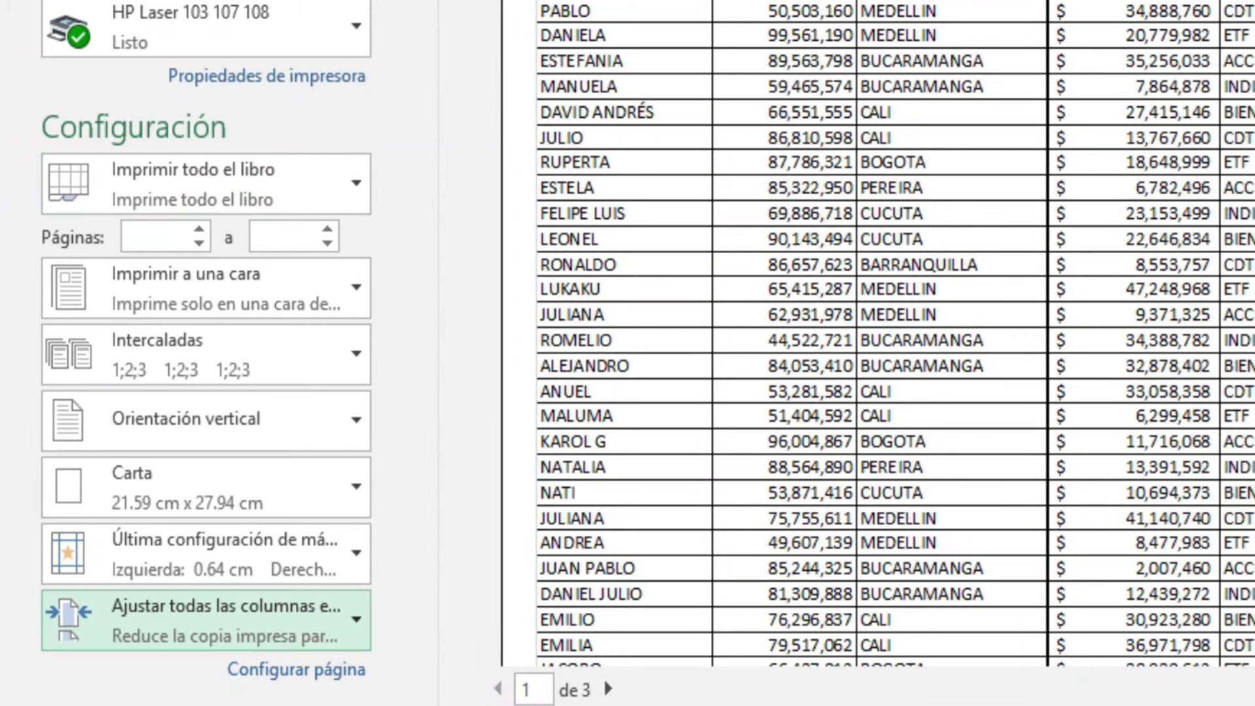
# Check the scaling choices, then set up Save As with file type PDF (*.pdf) for Libro1.pdf.
pyautogui.click(322, 619)
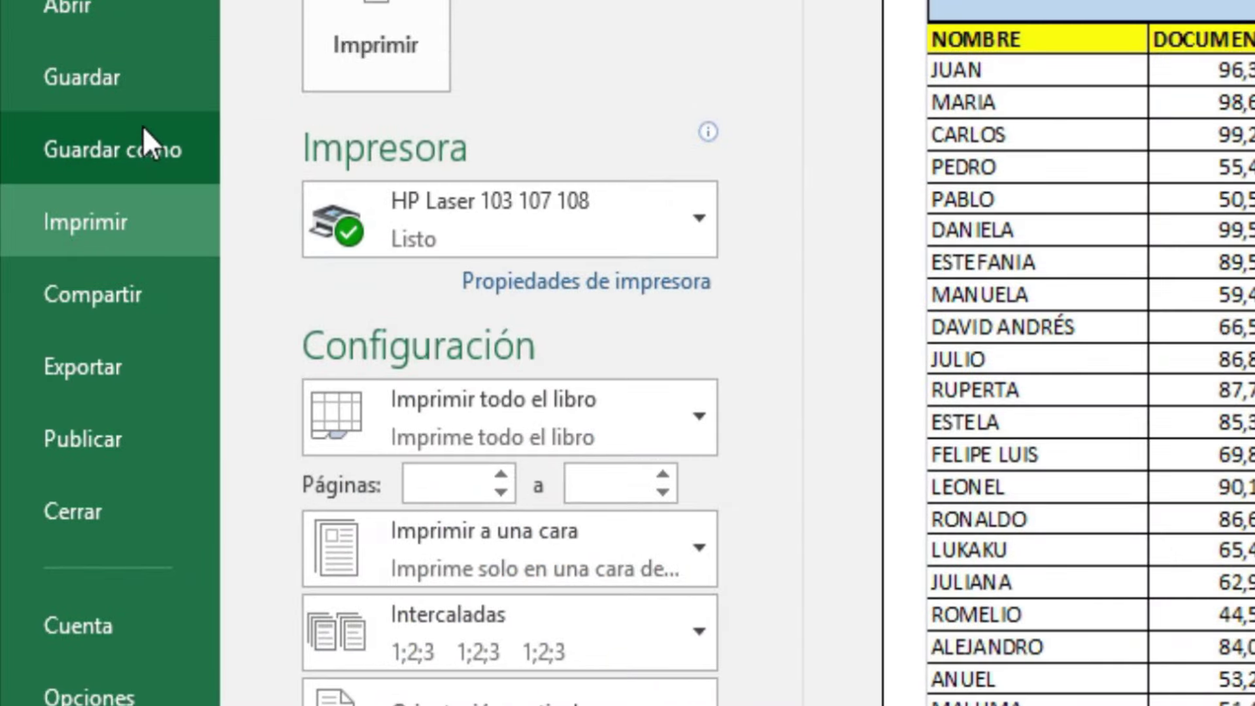
pyautogui.click(131, 155)
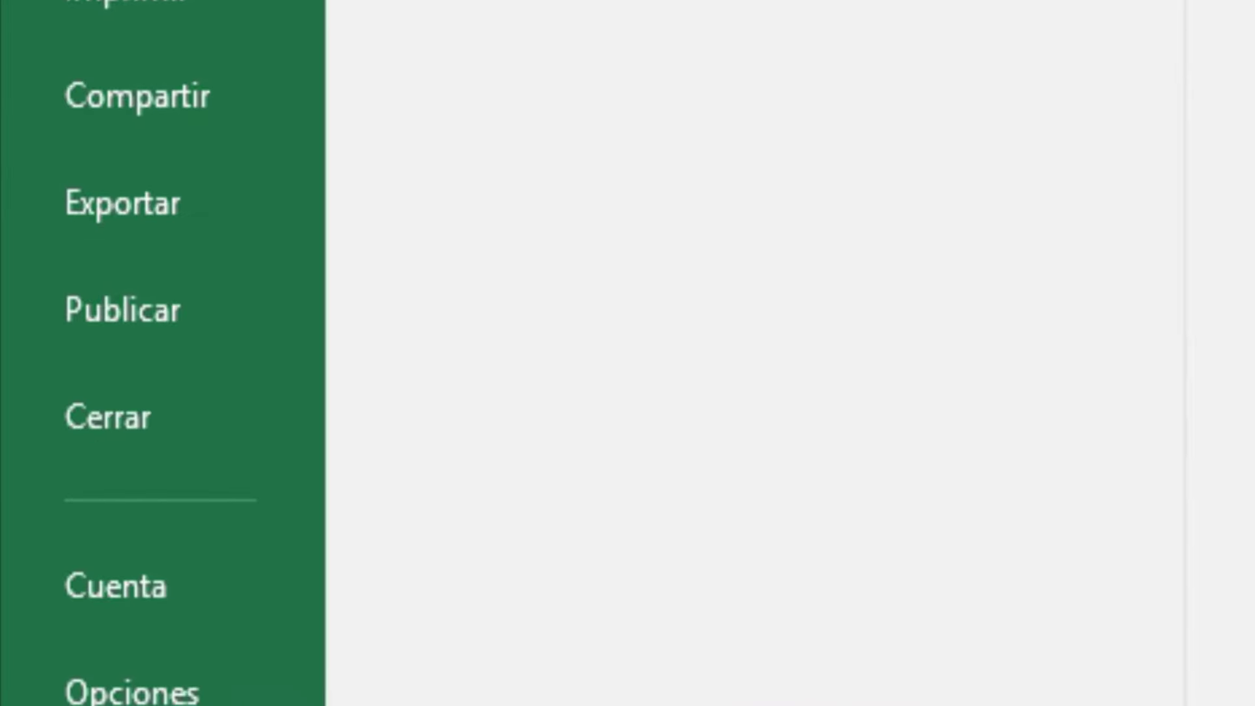
pyautogui.click(628, 605)
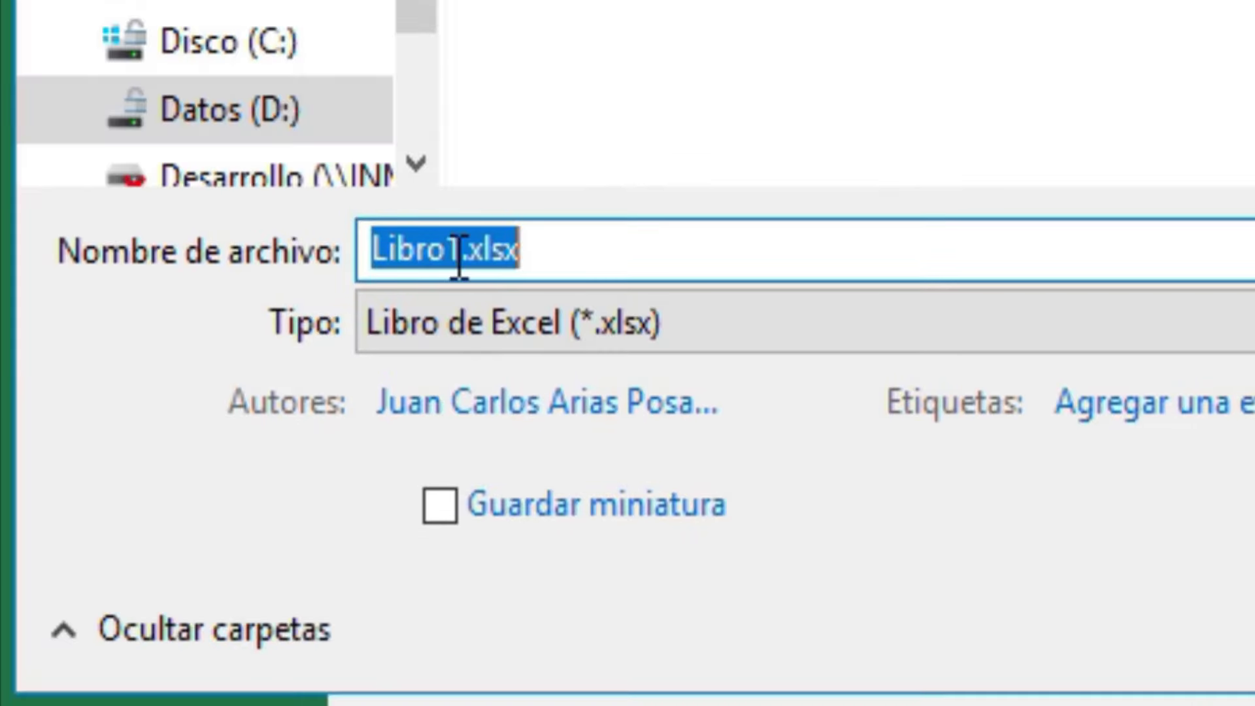
pyautogui.click(457, 335)
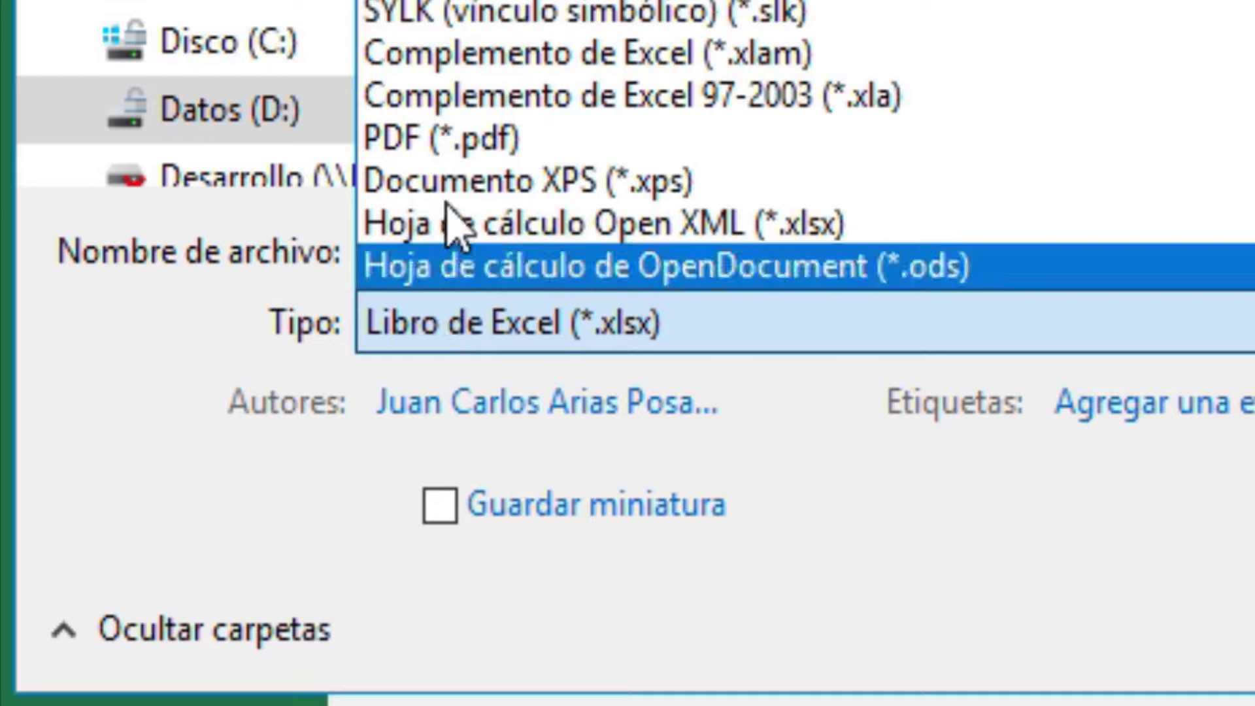
pyautogui.click(462, 139)
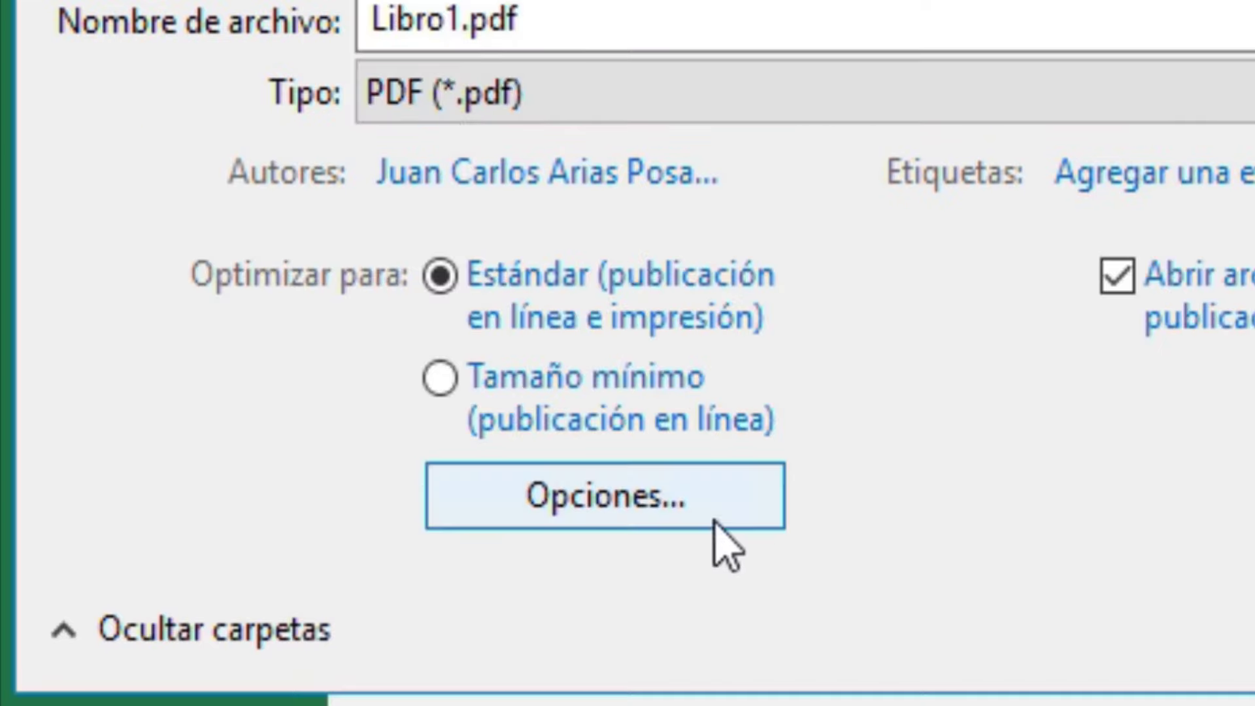
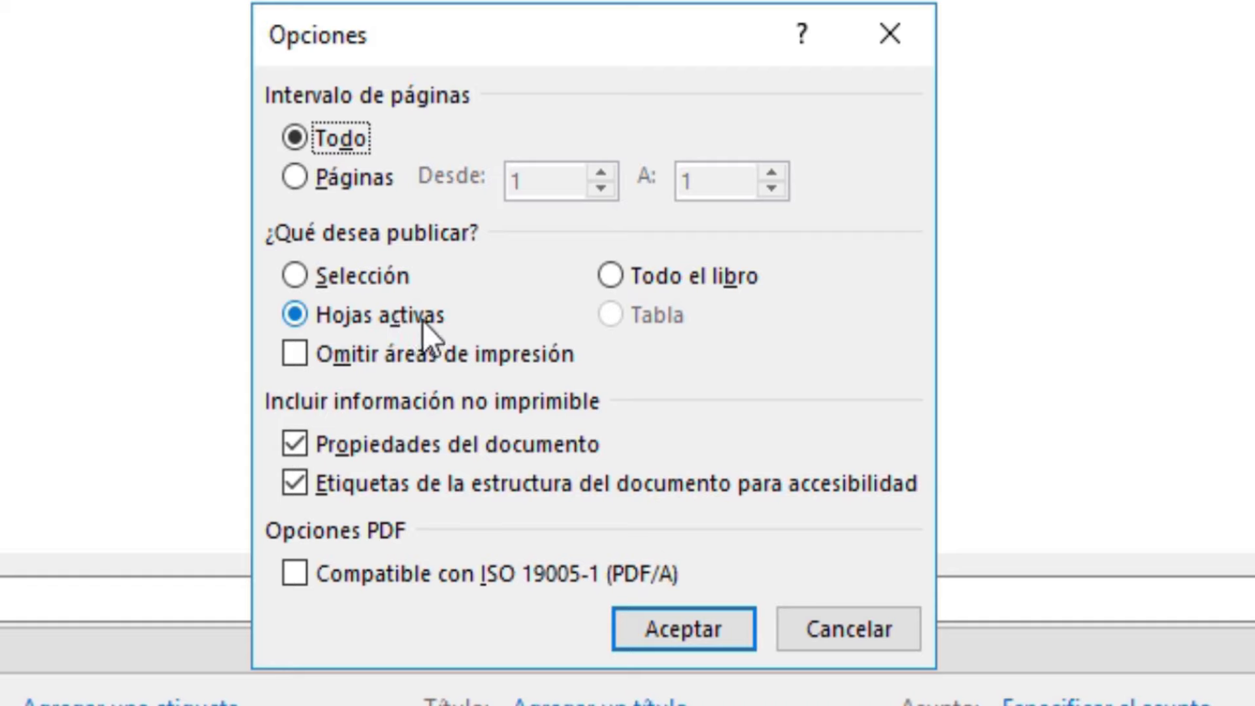
# Set the PDF options to publish the entire workbook and name the file 'Libro1 v2.pdf'.
pyautogui.click(611, 275)
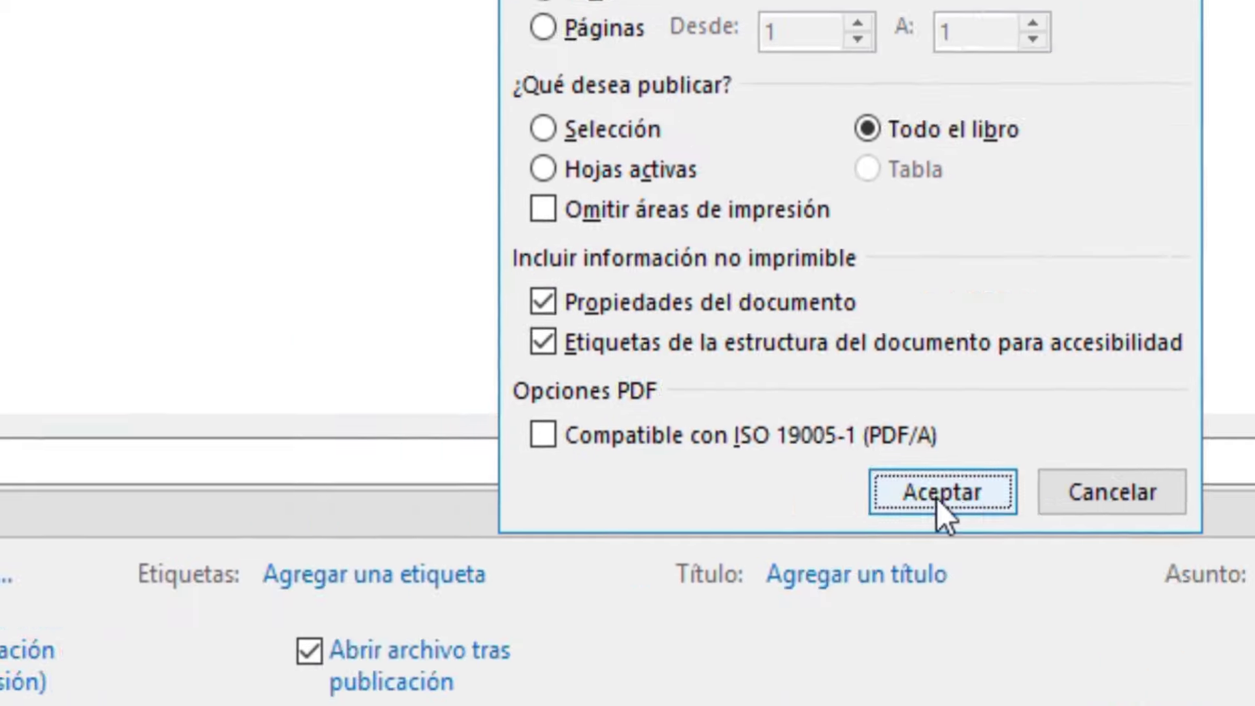
pyautogui.click(680, 633)
pyautogui.click(346, 172)
pyautogui.click(312, 171)
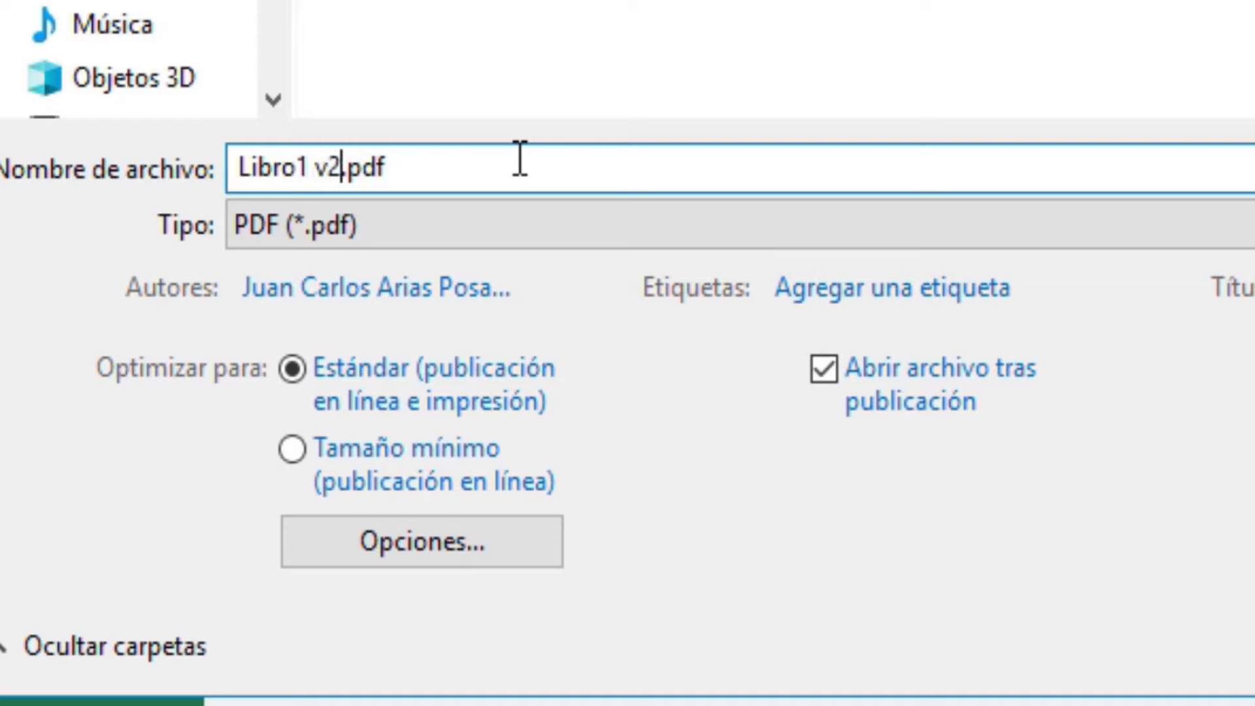
# Save Libro1 v2.pdf and scroll through the client table pages in Edge.
pyautogui.click(834, 647)
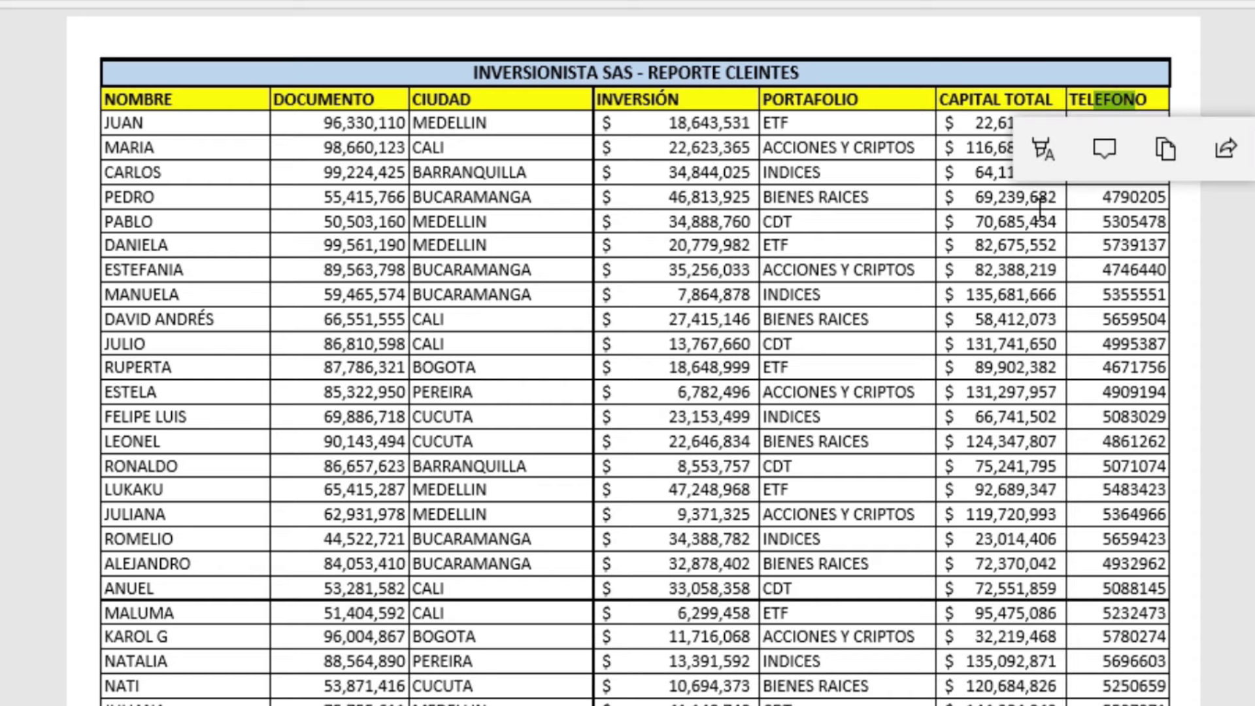
pyautogui.scroll(-2, 626, 428)
pyautogui.scroll(-10, 627, 428)
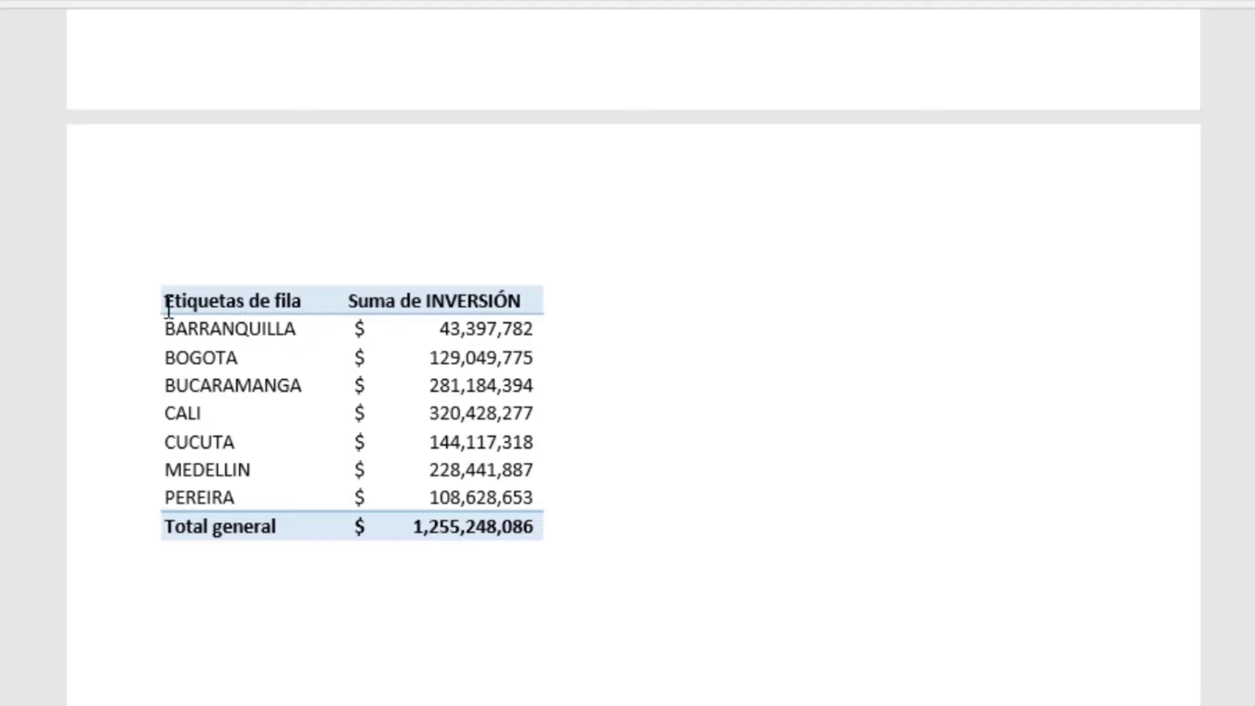
# Select the city investment pivot table text and scroll down to the pie chart.
pyautogui.moveTo(168, 306); pyautogui.dragTo(495, 526)
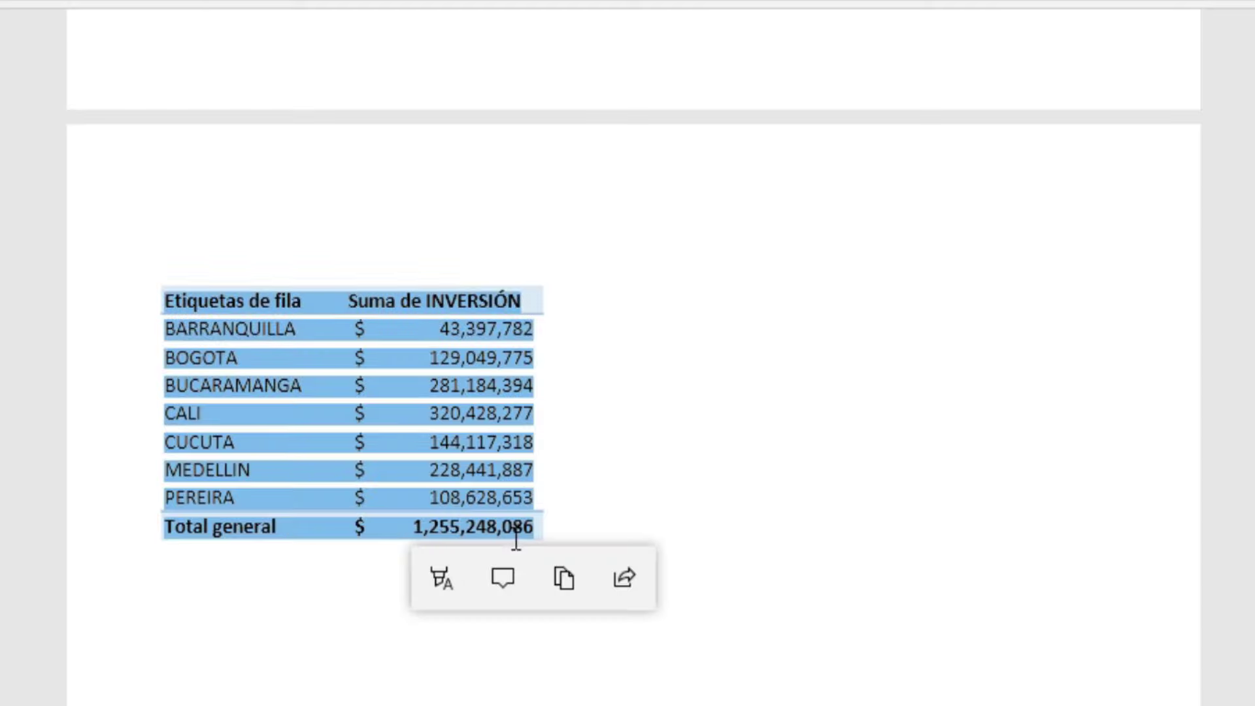
pyautogui.scroll(-8, 523, 569)
pyautogui.scroll(-10, 477, 438)
pyautogui.scroll(4, 477, 386)
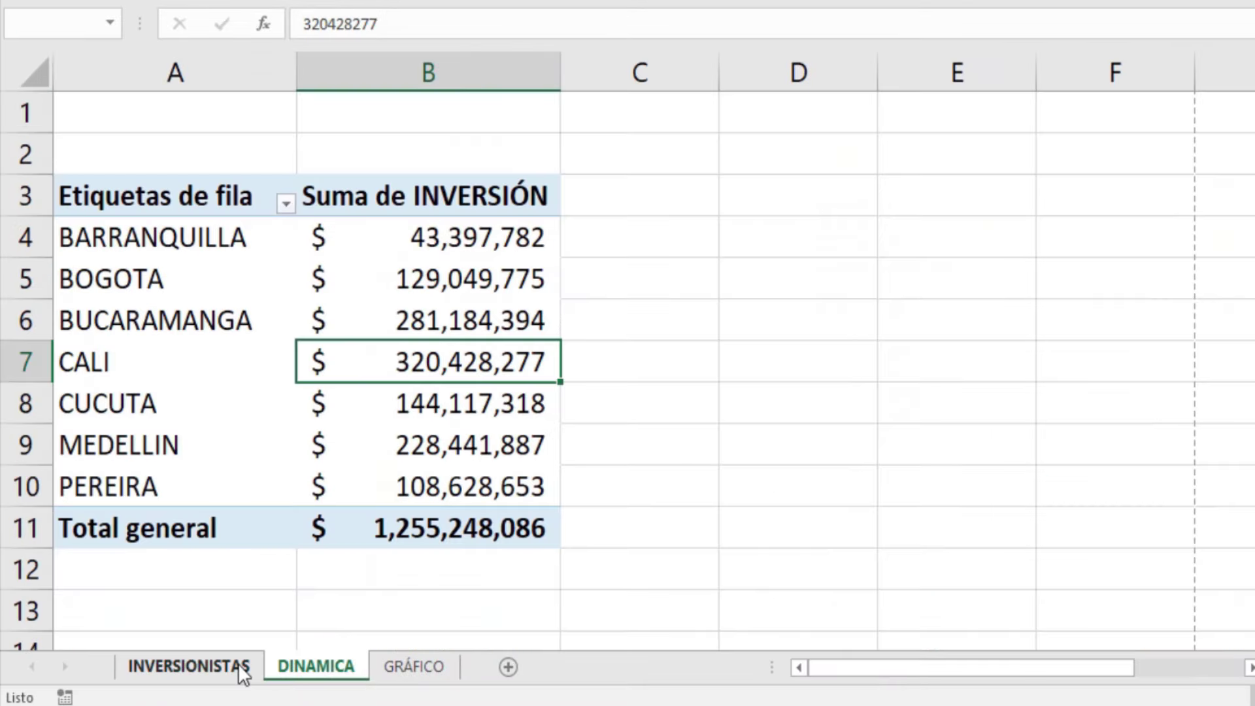
# Look over the INVERSIONISTAS, DINAMICA and GRÁFICO sheets, then select cell A5 (CARLOS).
pyautogui.click(242, 673)
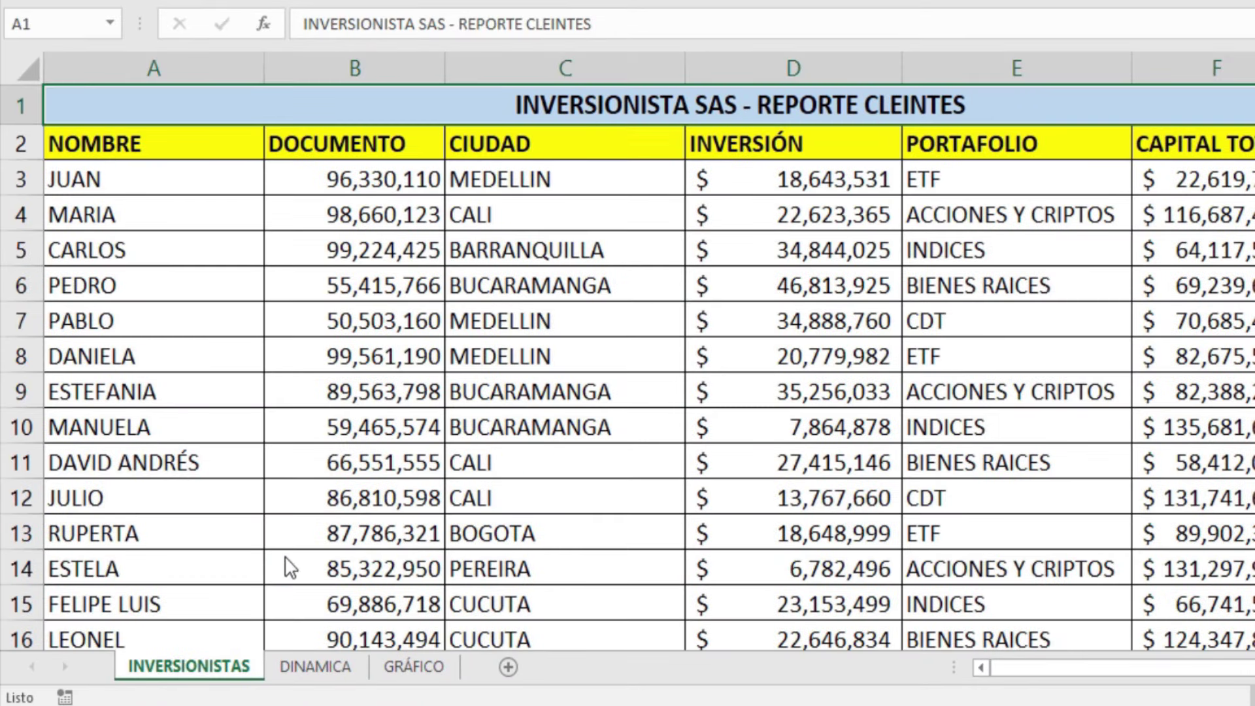
pyautogui.click(316, 668)
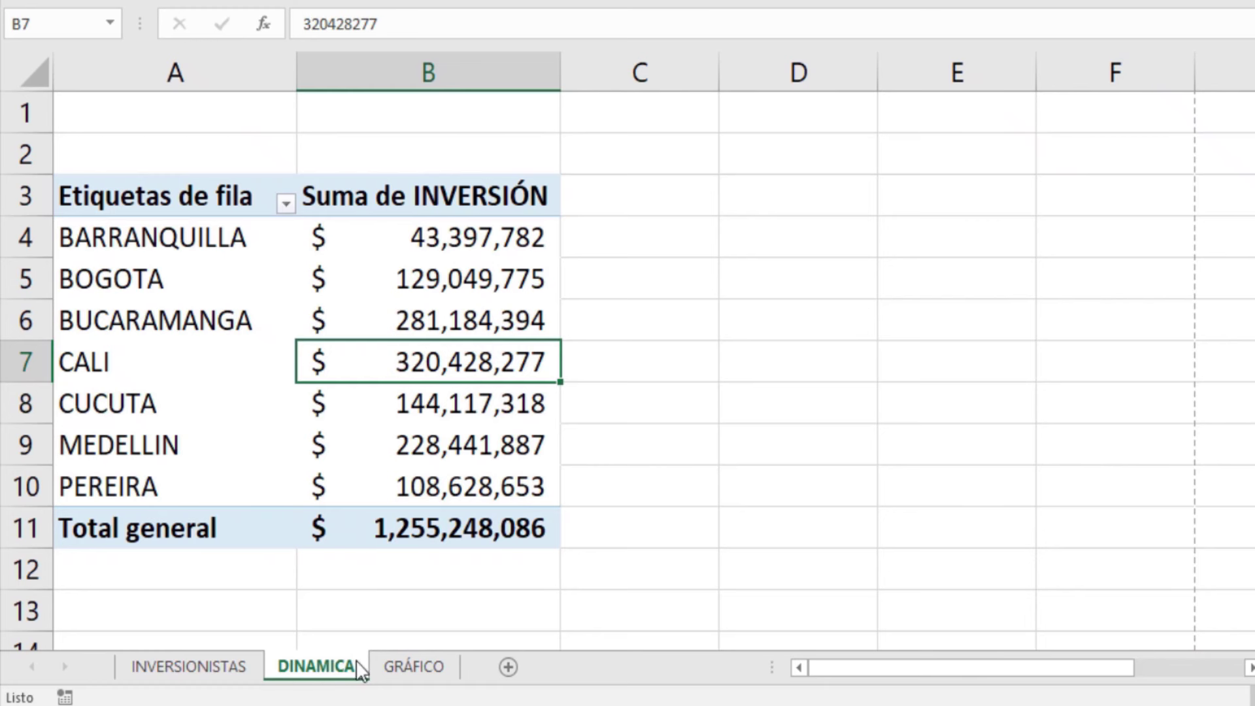
pyautogui.click(400, 666)
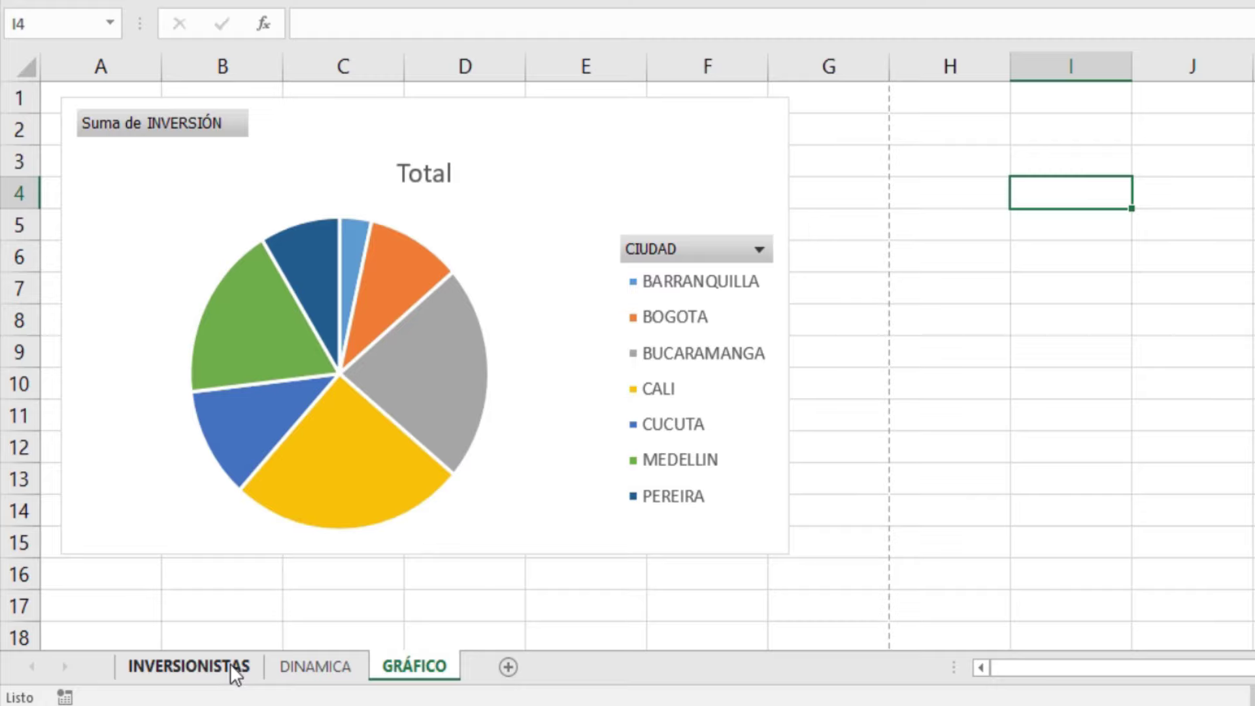
pyautogui.click(230, 665)
pyautogui.click(221, 247)
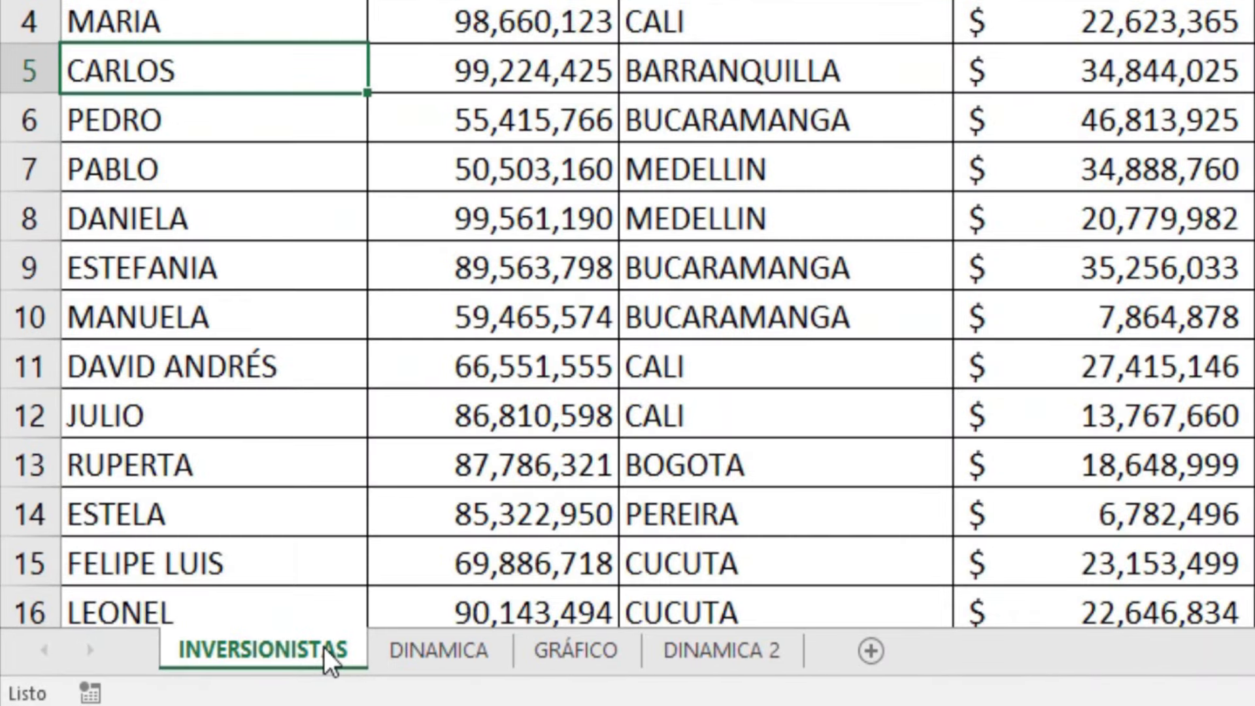
# Flip through the DINAMICA, GRÁFICO and DINAMICA 2 sheets.
pyautogui.click(418, 661)
pyautogui.click(344, 663)
pyautogui.click(425, 662)
pyautogui.click(530, 652)
pyautogui.click(673, 657)
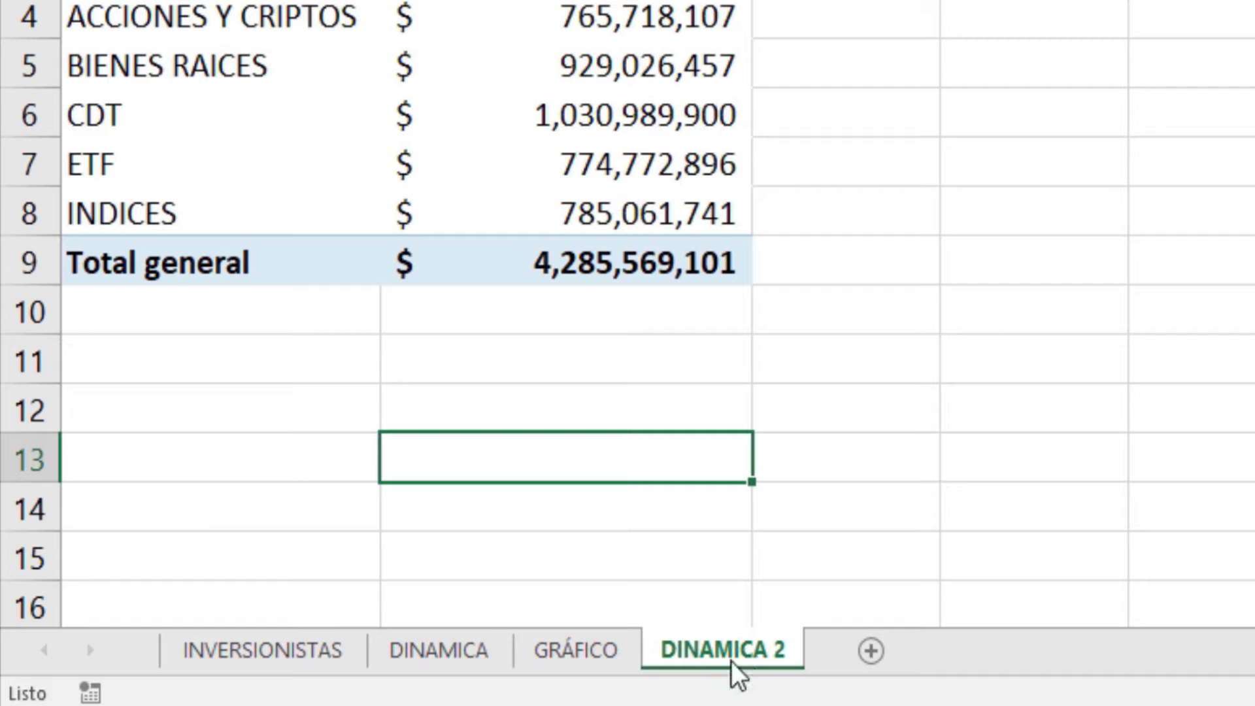
pyautogui.click(596, 661)
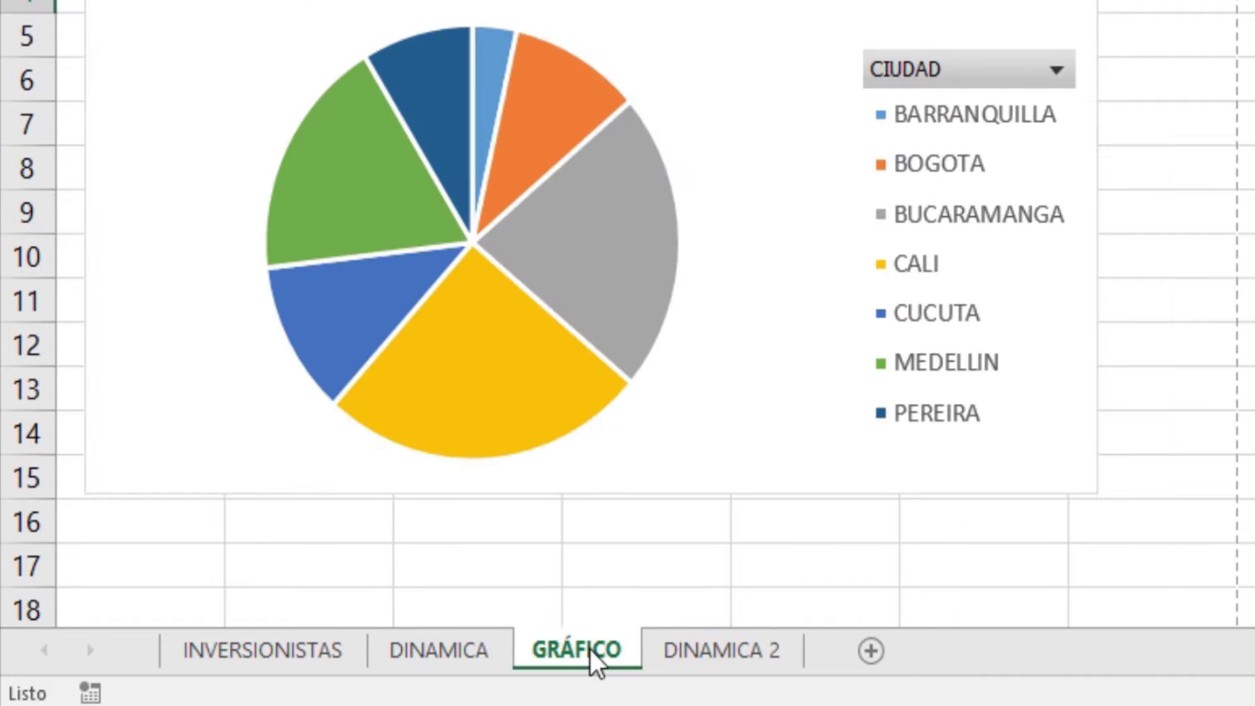
# Hide the GRÁFICO and DINAMICA 2 sheets and go back to INVERSIONISTAS.
pyautogui.rightClick(595, 662)
pyautogui.rightClick(582, 649)
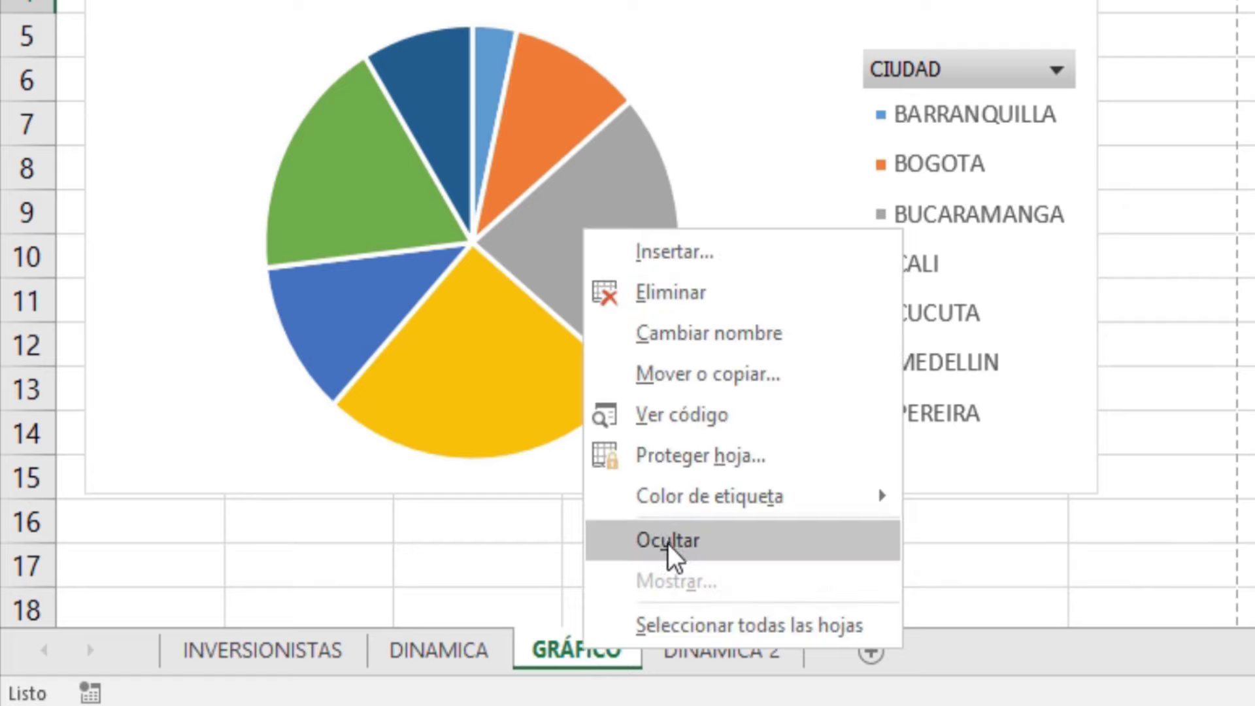
pyautogui.click(668, 543)
pyautogui.rightClick(606, 654)
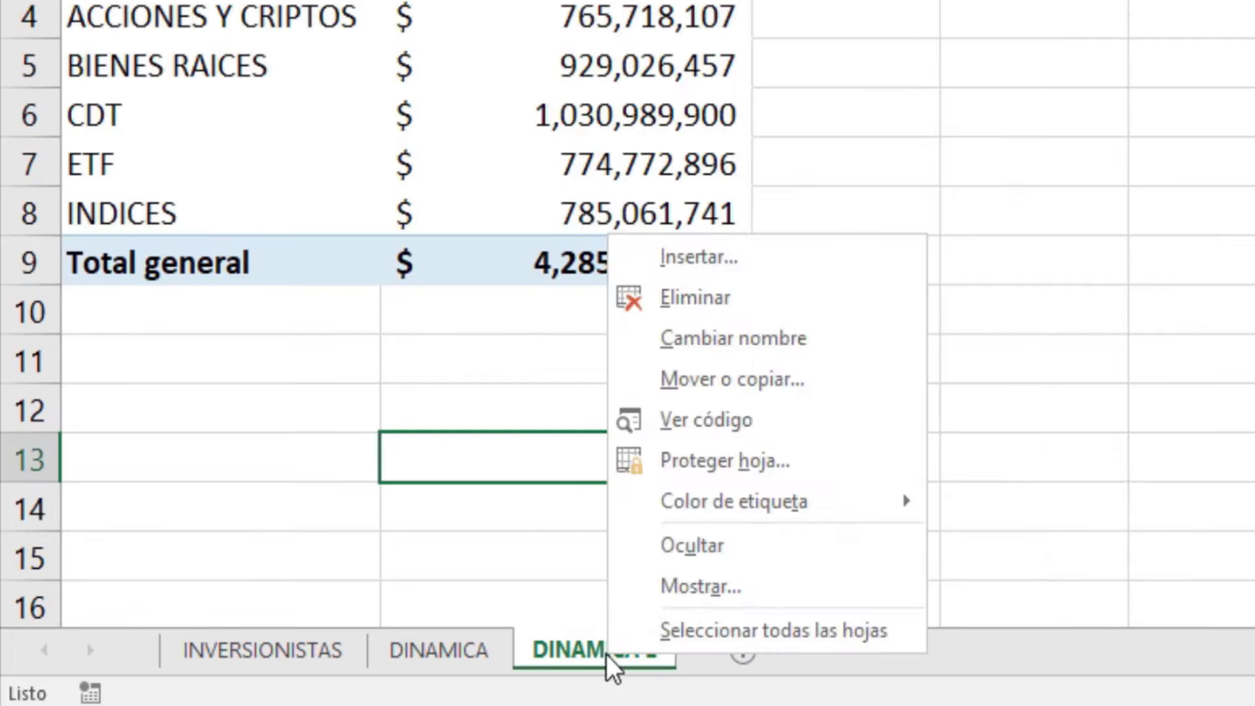
pyautogui.click(683, 559)
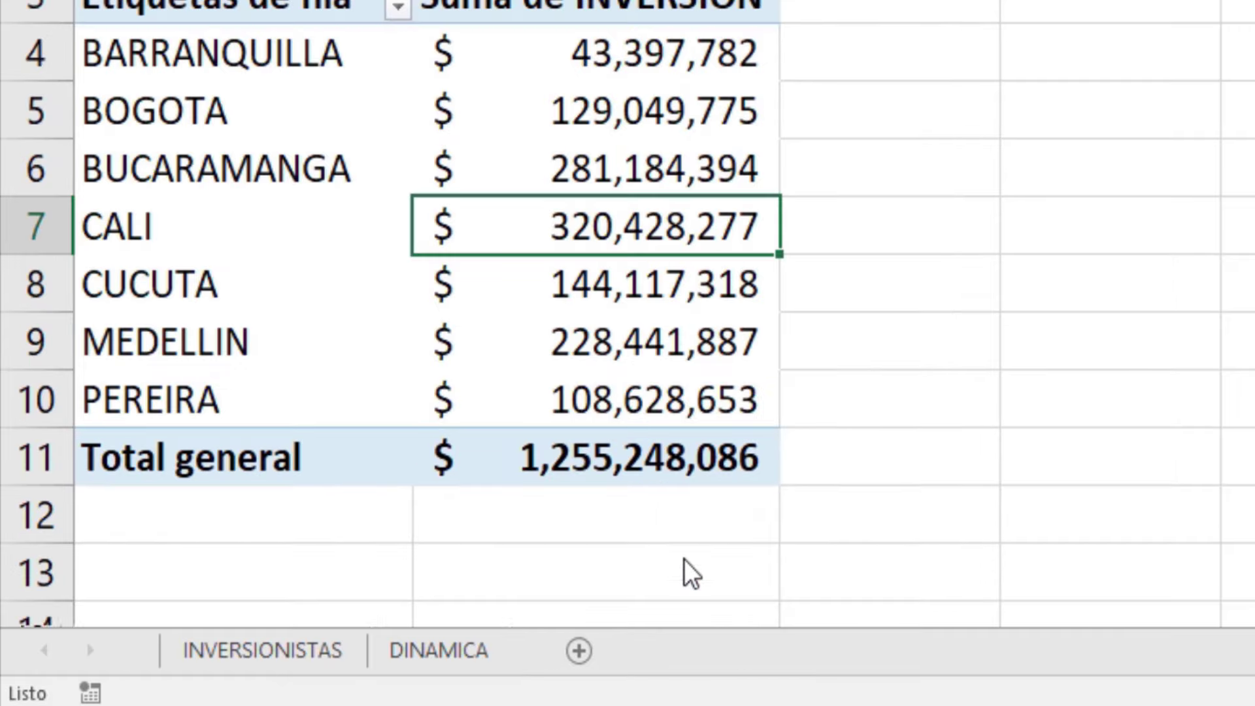
pyautogui.click(343, 652)
pyautogui.hotkey('ctrl', 'pagedown')
# From INVERSIONISTAS, start Save As with PDF chosen as the file type.
pyautogui.click(314, 667)
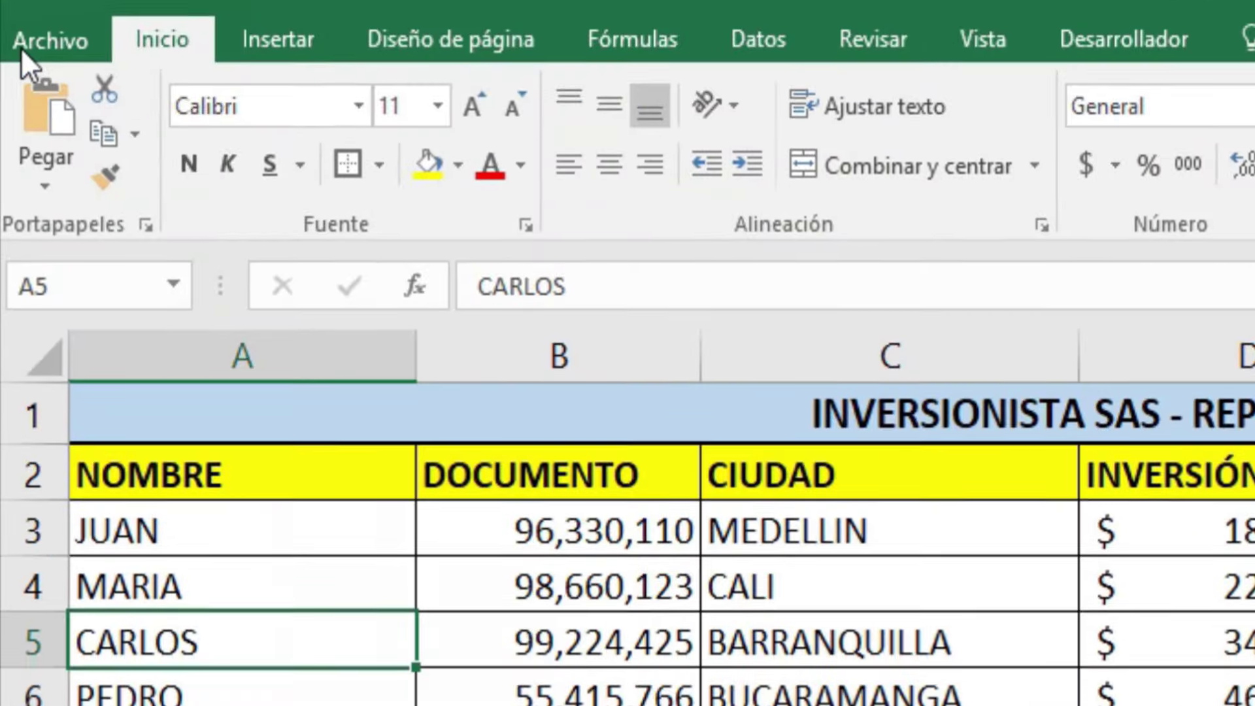
pyautogui.click(20, 98)
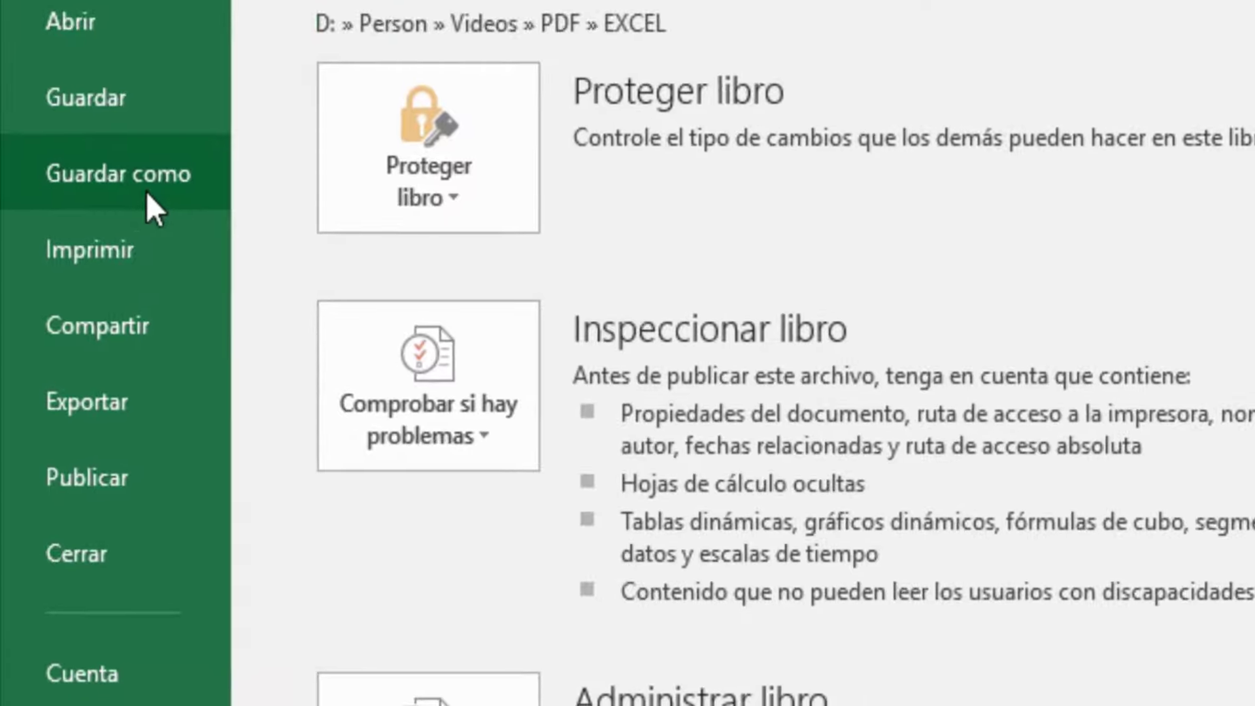
pyautogui.click(183, 62)
pyautogui.click(513, 638)
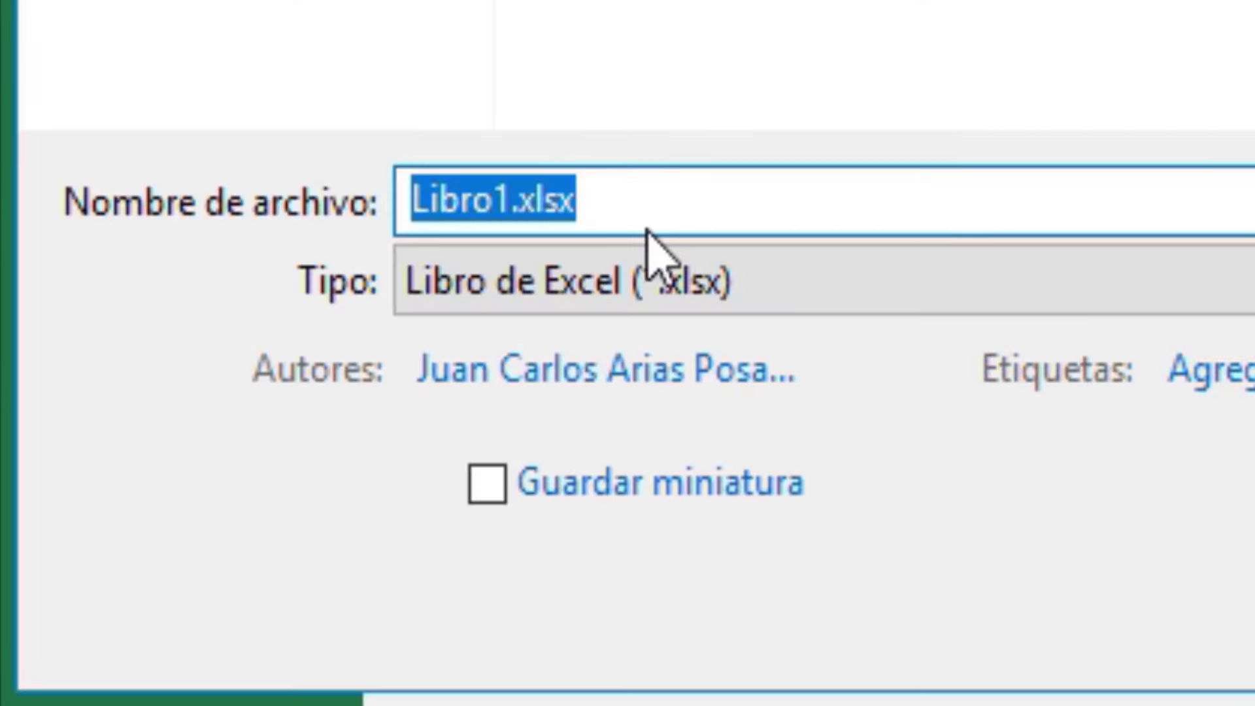
pyautogui.click(598, 295)
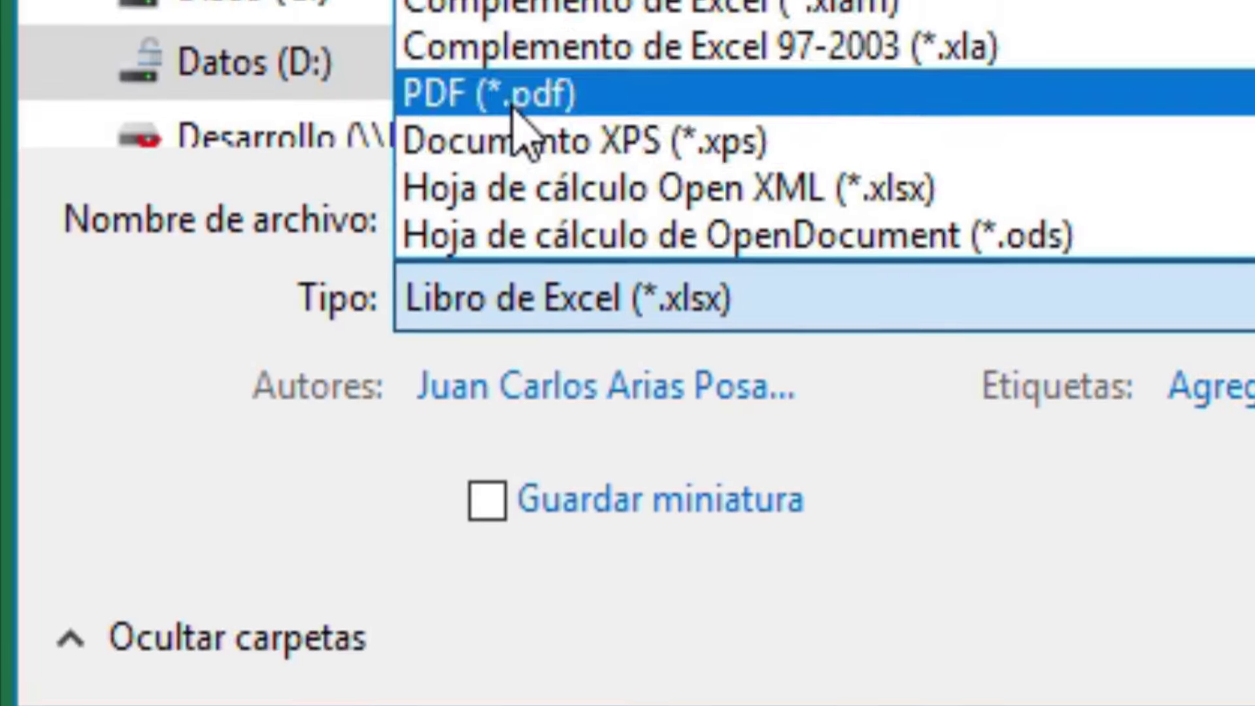
pyautogui.click(516, 78)
# Confirm the PDF publishing options and rename the file to 'Libro1 v3.pdf'.
pyautogui.click(634, 562)
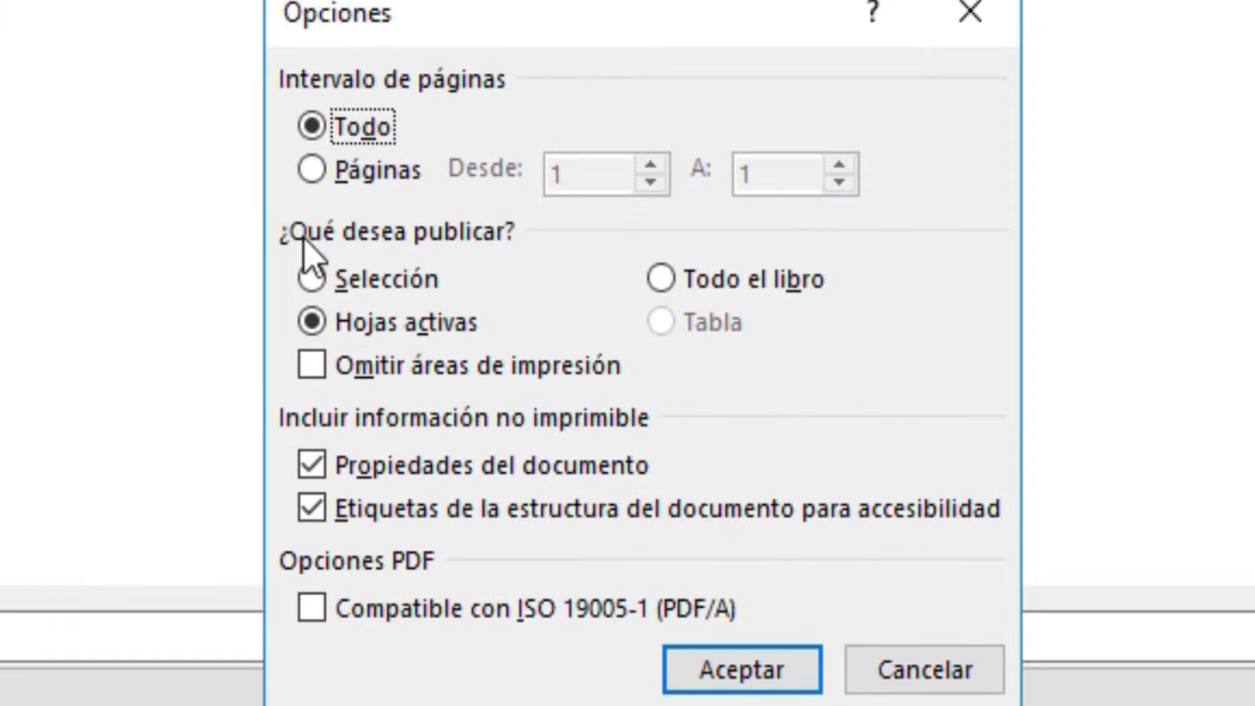
pyautogui.click(715, 657)
pyautogui.click(392, 160)
pyautogui.click(404, 160)
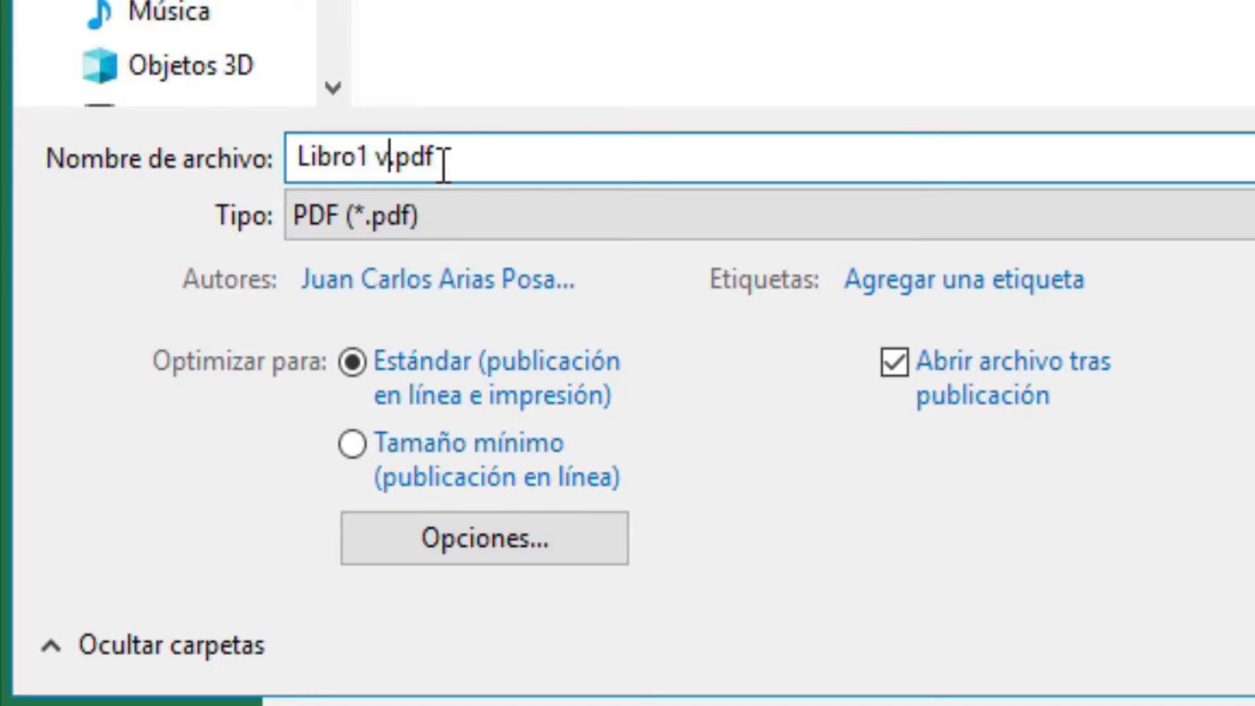
pyautogui.write('3')
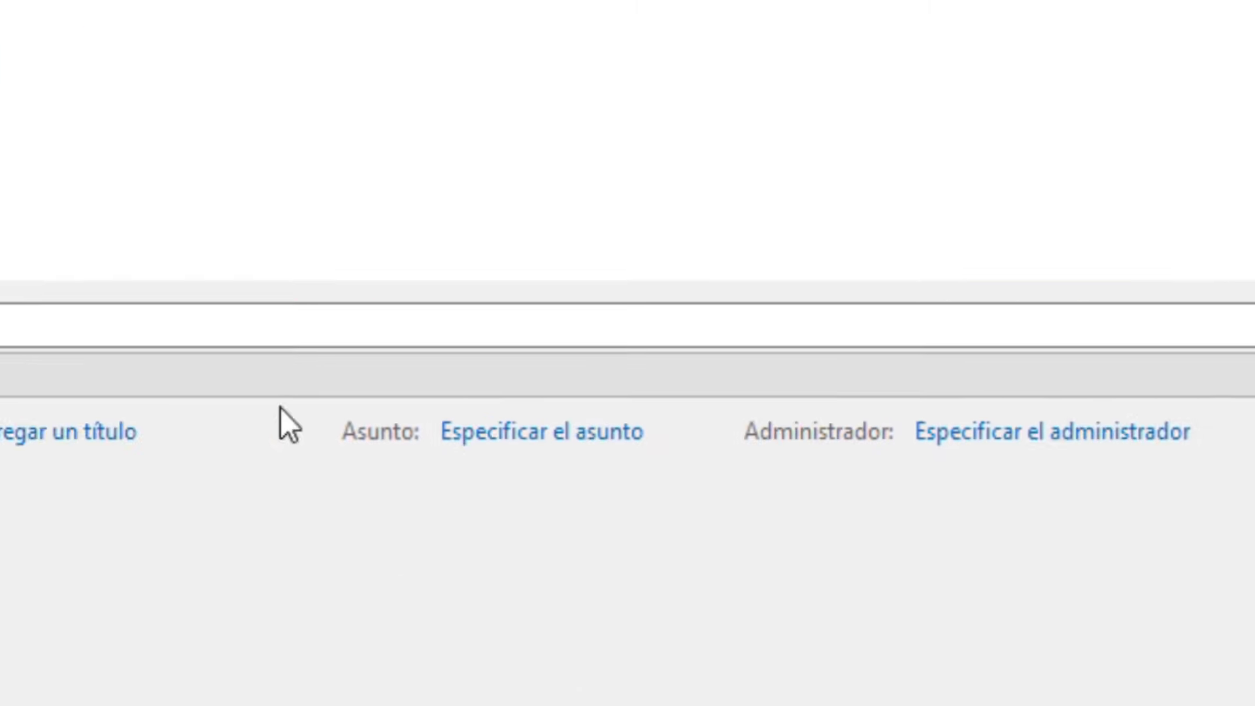
pyautogui.scroll(-15, 410, 255)
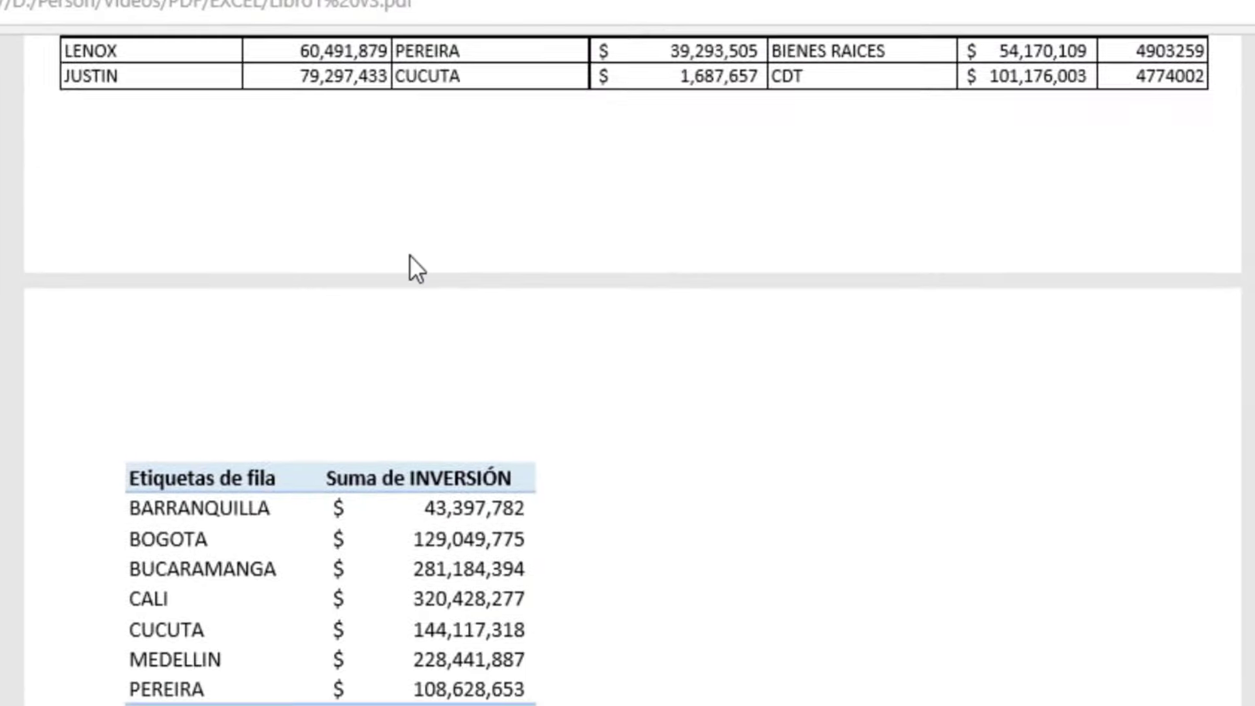
pyautogui.scroll(-10, 409, 254)
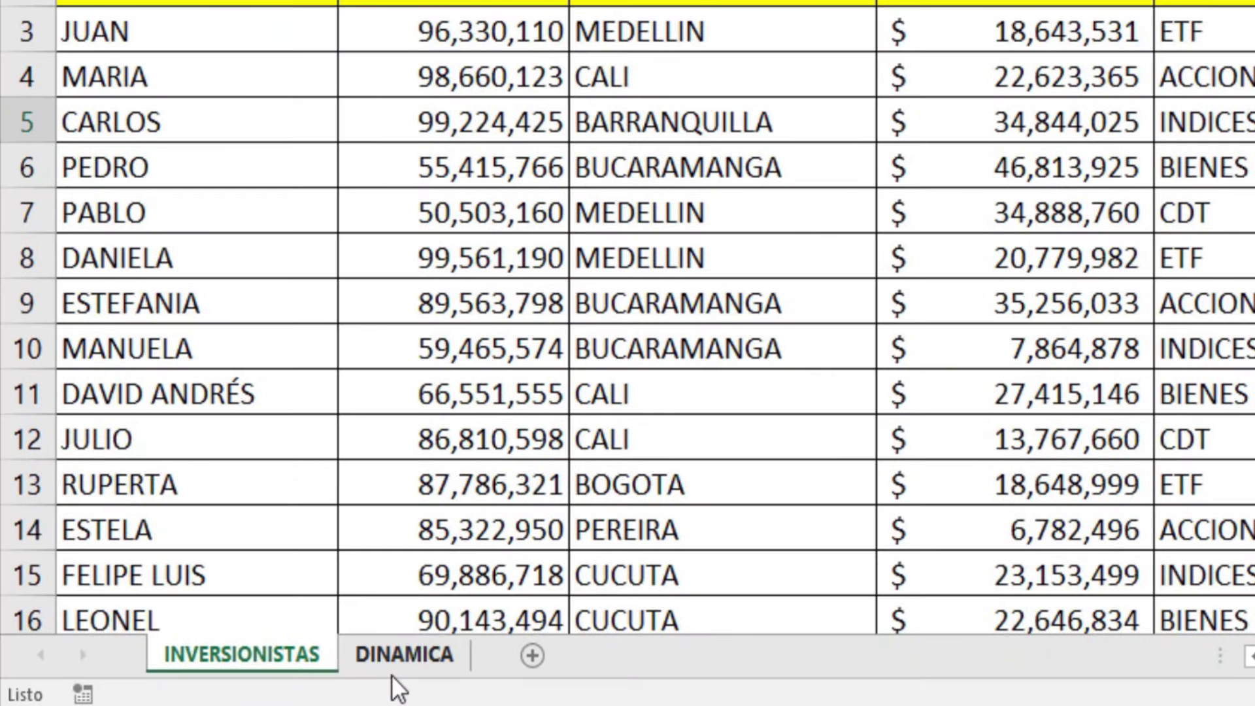
# Unhide the GRÁFICO sheet.
pyautogui.rightClick(392, 671)
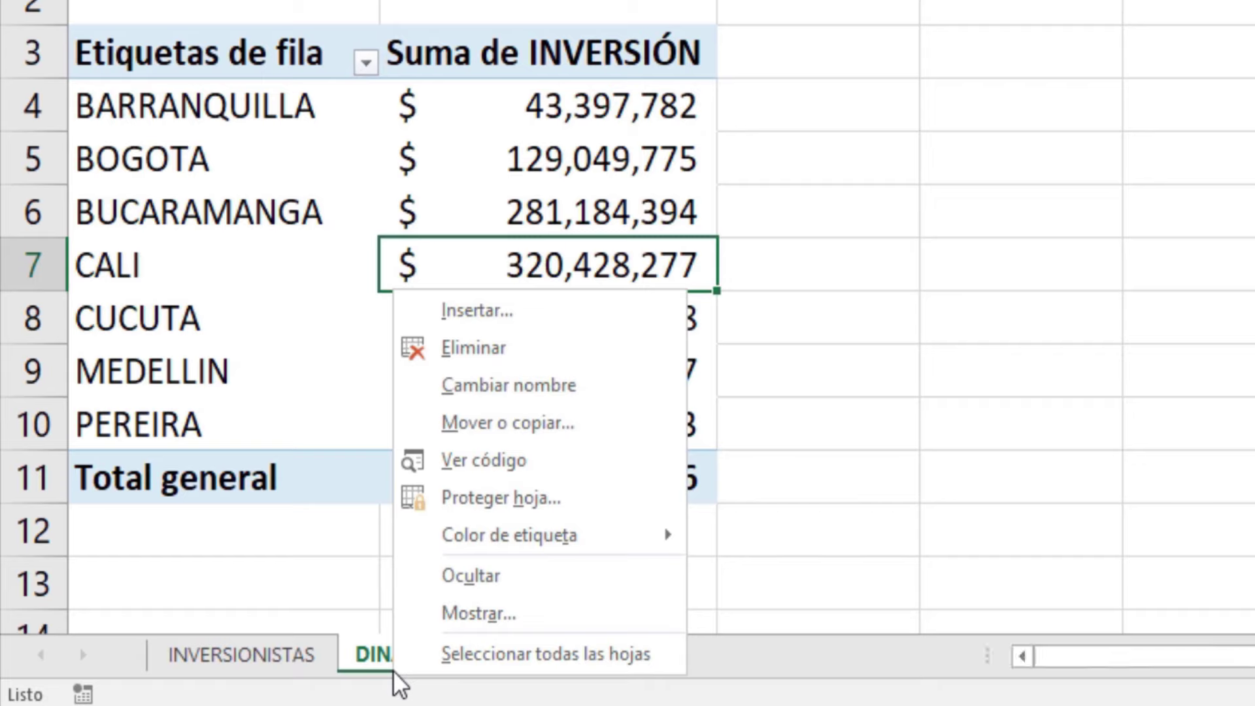
pyautogui.click(477, 614)
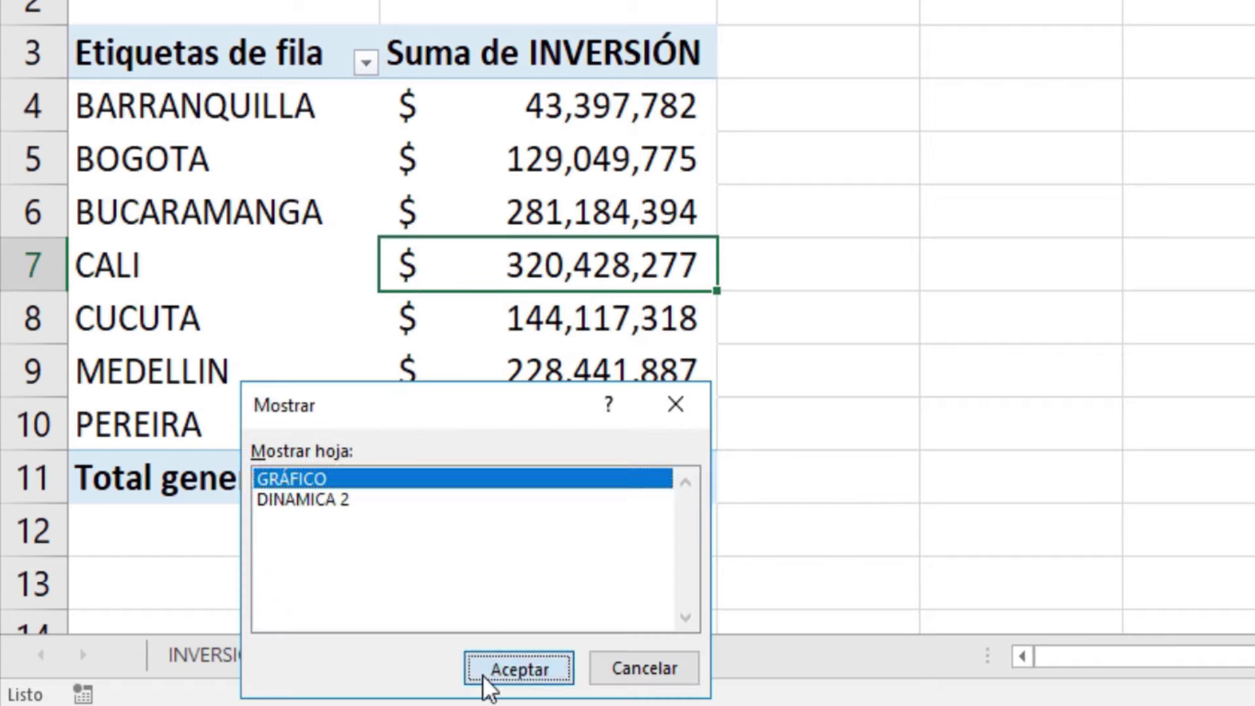
pyautogui.click(516, 668)
# Unhide the DINAMICA 2 sheet.
pyautogui.rightClick(451, 661)
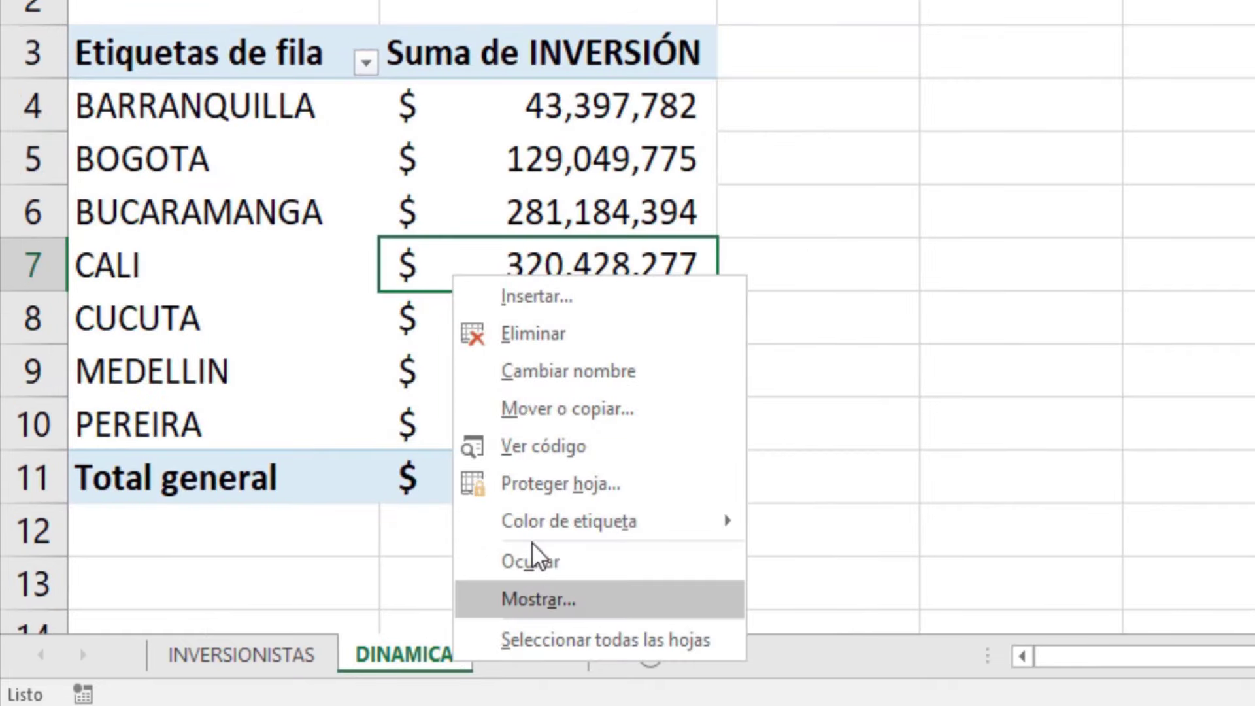
pyautogui.click(551, 600)
pyautogui.click(576, 683)
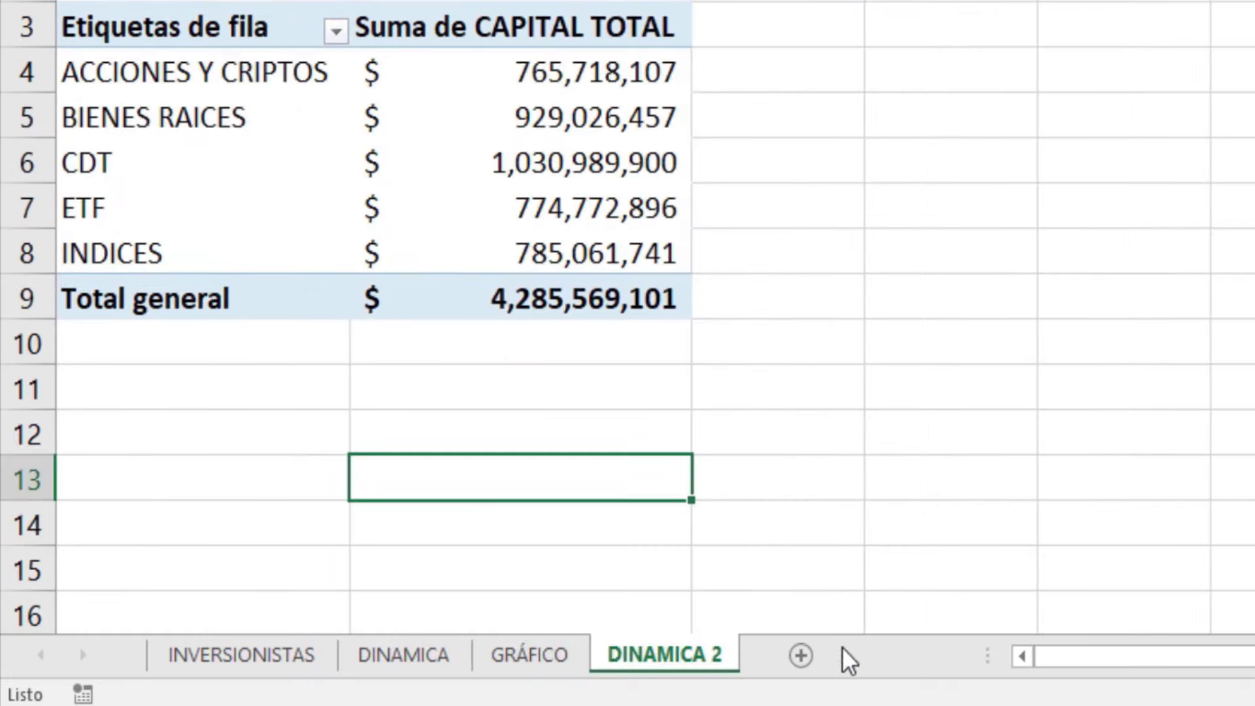